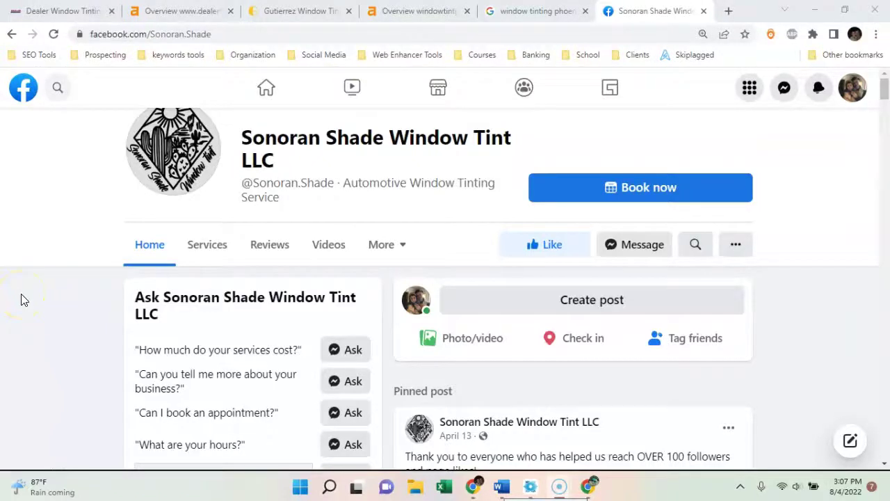
Look over the Sonoran Shade Window Tint LLC Facebook page, including its suggested questions, About section and pinned post
{"action": "left_click", "coordinate": [35, 282]}
{"action": "left_click", "coordinate": [45, 167]}
{"action": "left_click", "coordinate": [59, 192]}
{"action": "scroll", "coordinate": [63, 198], "scroll_direction": "down", "scroll_amount": 3}
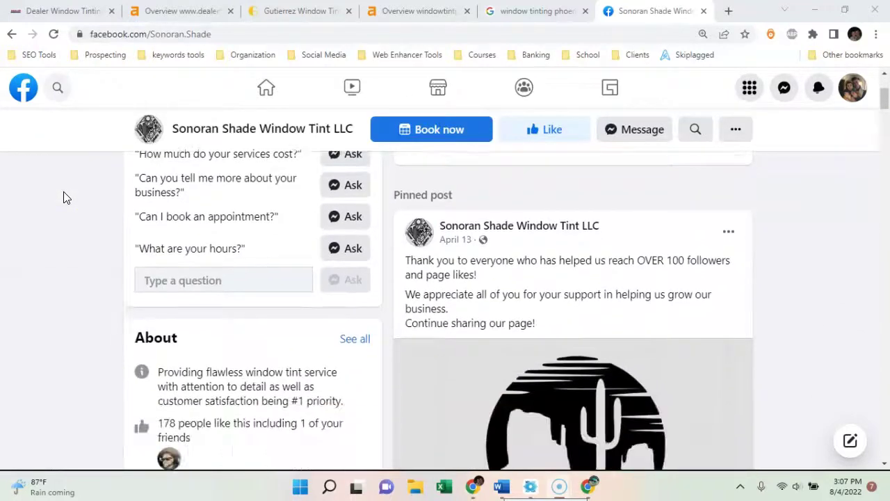
{"action": "scroll", "coordinate": [63, 198], "scroll_direction": "up", "scroll_amount": 3}
{"action": "left_click", "coordinate": [77, 183]}
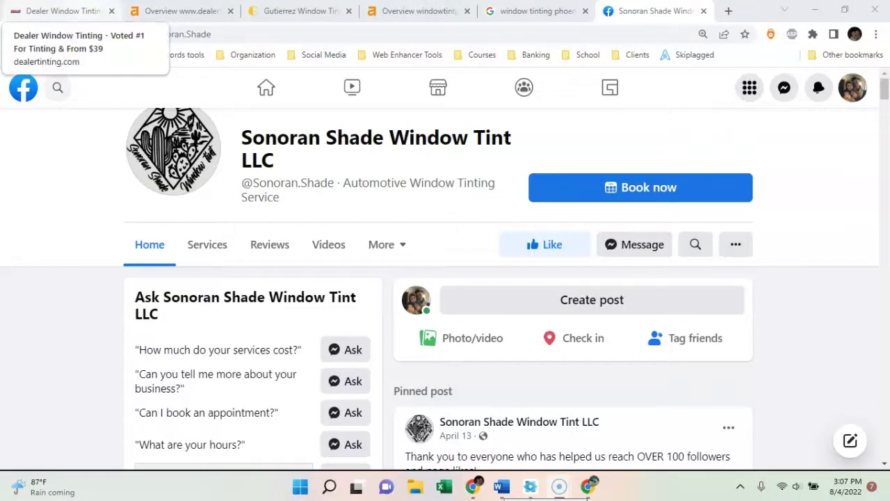
Bring up the Dealer Window Tinting website and examine its main headline and three service categories
{"action": "left_click", "coordinate": [62, 11]}
{"action": "left_click", "coordinate": [121, 194]}
{"action": "scroll", "coordinate": [123, 197], "scroll_direction": "up", "scroll_amount": 5}
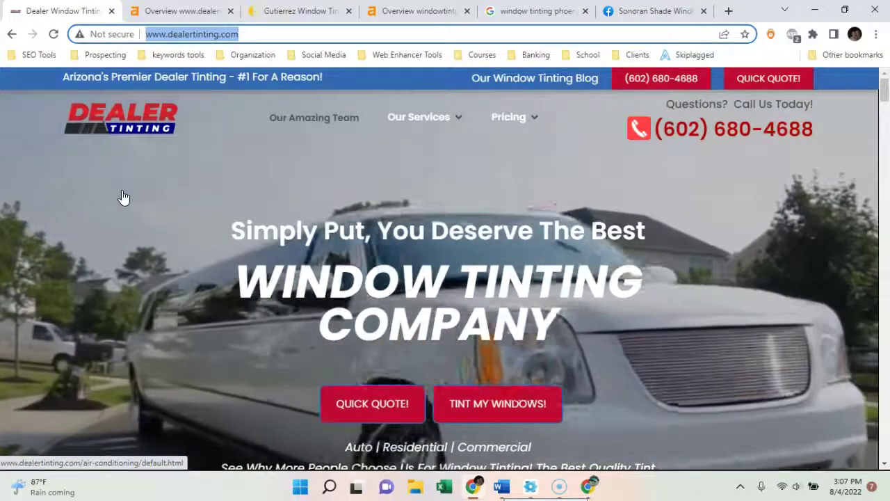
{"action": "scroll", "coordinate": [122, 197], "scroll_direction": "down", "scroll_amount": 1}
{"action": "scroll", "coordinate": [123, 197], "scroll_direction": "down", "scroll_amount": 1}
{"action": "scroll", "coordinate": [122, 198], "scroll_direction": "down", "scroll_amount": 3}
{"action": "scroll", "coordinate": [123, 197], "scroll_direction": "up", "scroll_amount": 1}
{"action": "scroll", "coordinate": [122, 198], "scroll_direction": "down", "scroll_amount": 2}
{"action": "left_click", "coordinate": [132, 199]}
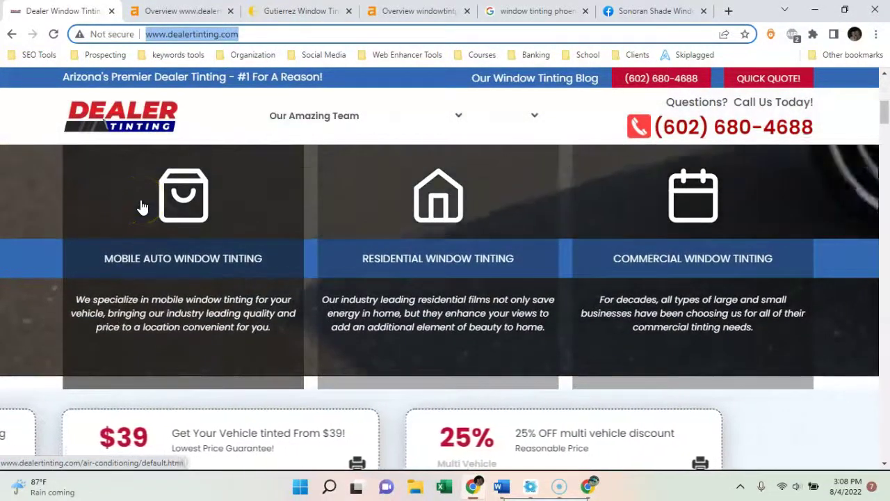
{"action": "left_click", "coordinate": [118, 233]}
{"action": "scroll", "coordinate": [105, 242], "scroll_direction": "up", "scroll_amount": 5}
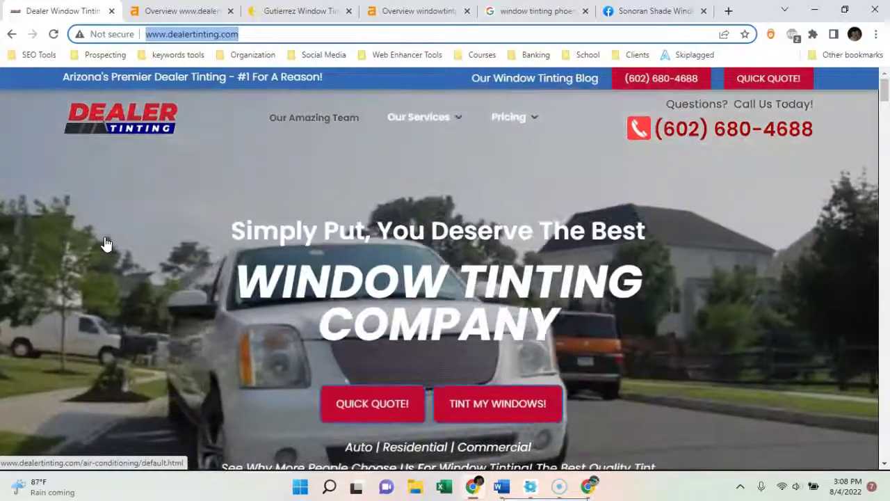
Examine the Dealer Tinting homepage copy, client testimonials, award badges and famous services section
{"action": "left_click_drag", "start_coordinate": [125, 228], "coordinate": [642, 318]}
{"action": "scroll", "coordinate": [572, 302], "scroll_direction": "down", "scroll_amount": 1}
{"action": "scroll", "coordinate": [605, 313], "scroll_direction": "down", "scroll_amount": 10}
{"action": "scroll", "coordinate": [616, 317], "scroll_direction": "down", "scroll_amount": 15}
{"action": "left_click", "coordinate": [345, 257]}
{"action": "scroll", "coordinate": [119, 218], "scroll_direction": "down", "scroll_amount": 15}
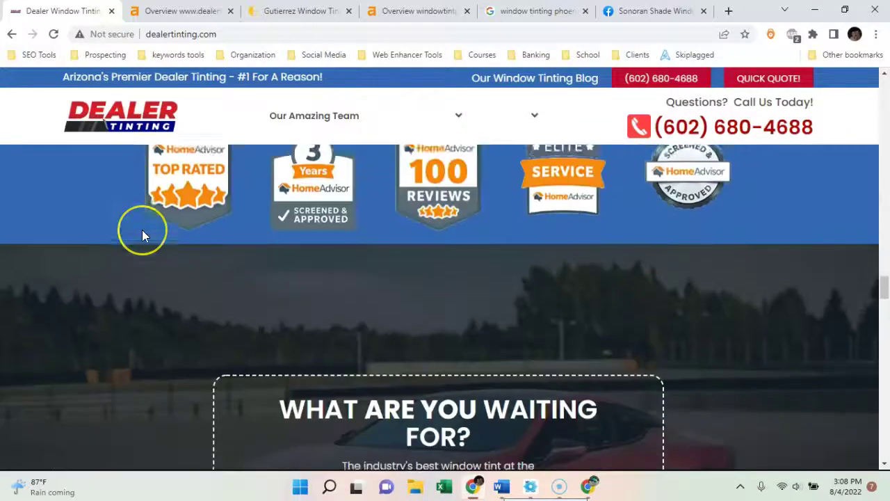
{"action": "scroll", "coordinate": [142, 236], "scroll_direction": "down", "scroll_amount": 5}
{"action": "scroll", "coordinate": [142, 235], "scroll_direction": "down", "scroll_amount": 8}
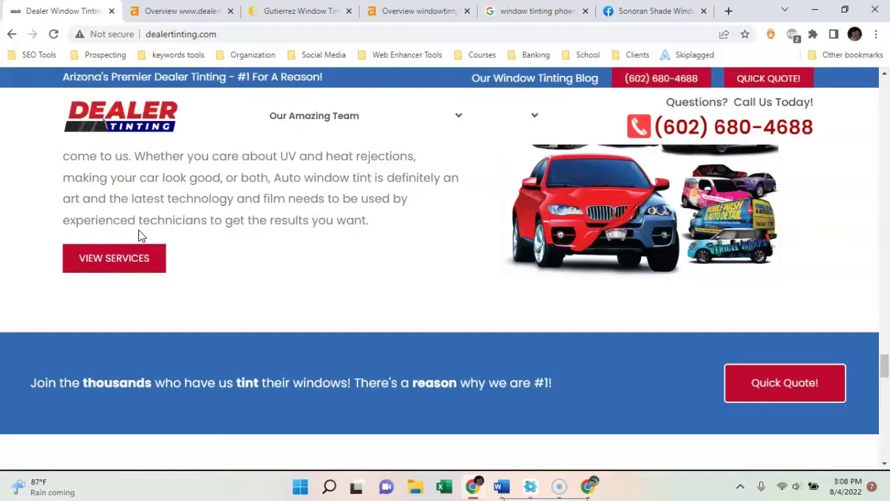
{"action": "scroll", "coordinate": [145, 292], "scroll_direction": "up", "scroll_amount": 1}
{"action": "scroll", "coordinate": [145, 293], "scroll_direction": "up", "scroll_amount": 10}
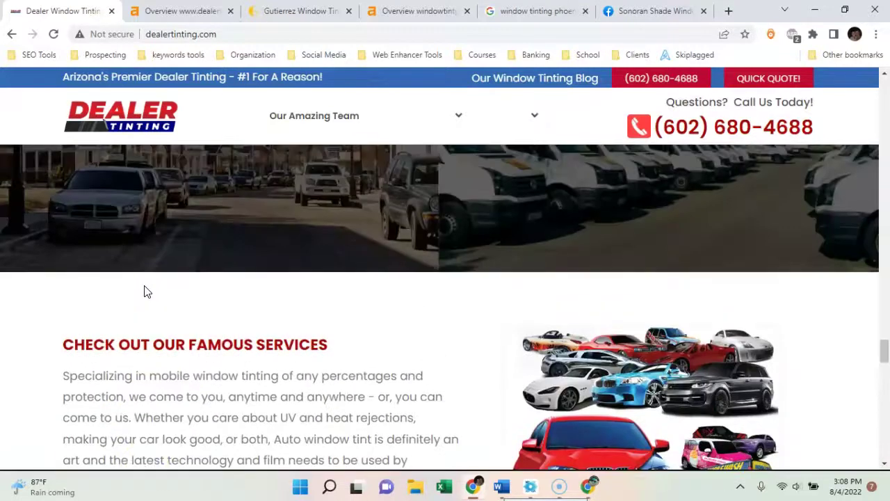
{"action": "scroll", "coordinate": [145, 292], "scroll_direction": "up", "scroll_amount": 15}
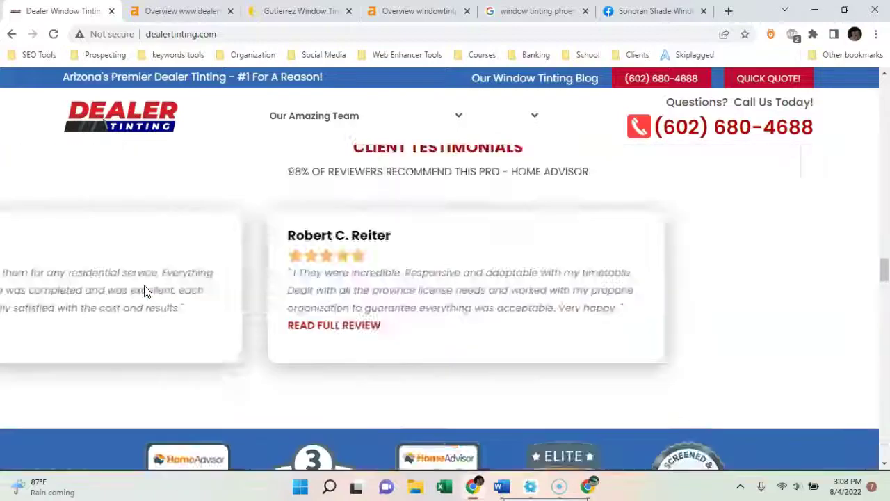
{"action": "scroll", "coordinate": [144, 292], "scroll_direction": "up", "scroll_amount": 8}
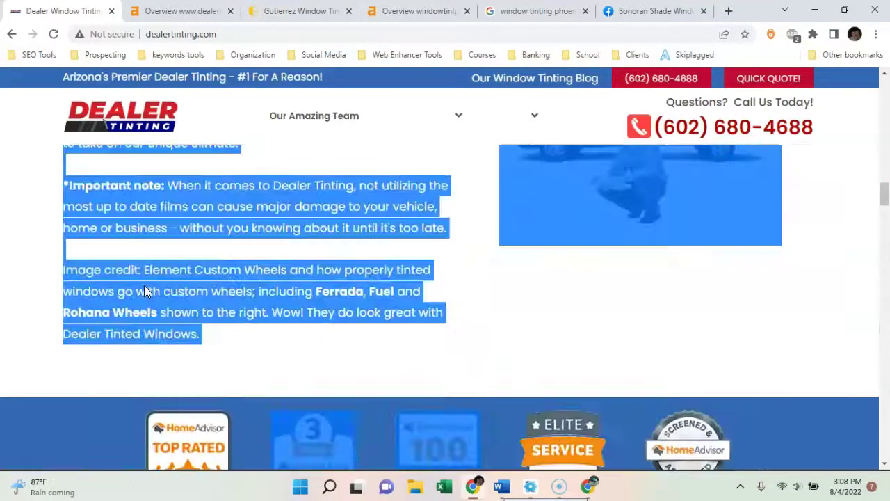
Clear the text selection and examine the homepage's outbound wheel brand links, badges and vehicle wraps text
{"action": "scroll", "coordinate": [144, 292], "scroll_direction": "down", "scroll_amount": 7}
{"action": "scroll", "coordinate": [192, 345], "scroll_direction": "down", "scroll_amount": 8}
{"action": "left_click", "coordinate": [85, 279]}
{"action": "scroll", "coordinate": [136, 279], "scroll_direction": "down", "scroll_amount": 7}
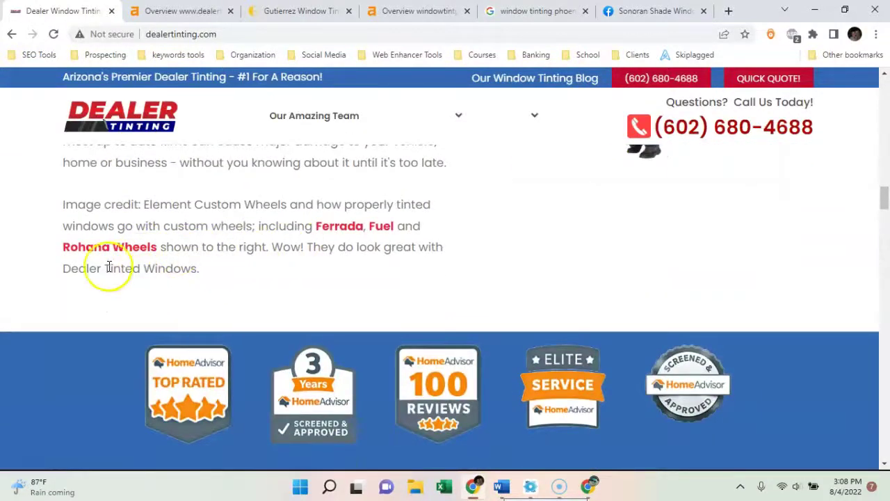
{"action": "scroll", "coordinate": [139, 280], "scroll_direction": "down", "scroll_amount": 5}
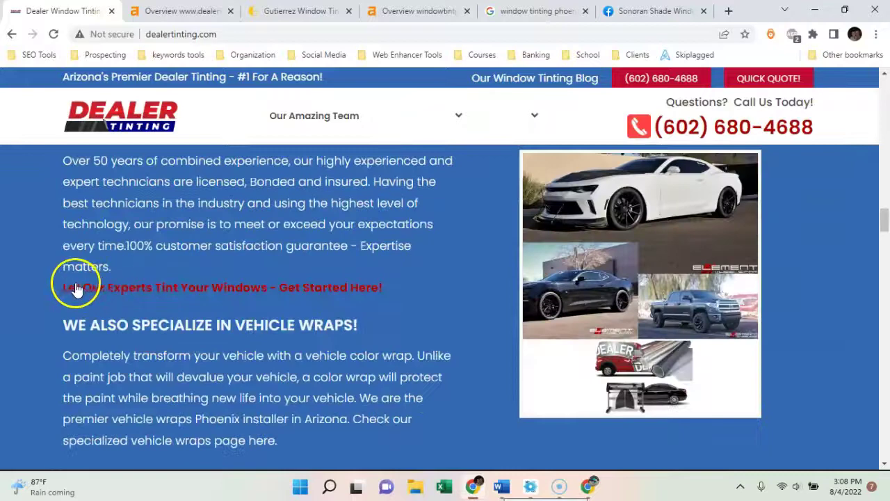
{"action": "scroll", "coordinate": [103, 290], "scroll_direction": "up", "scroll_amount": 10}
{"action": "scroll", "coordinate": [103, 291], "scroll_direction": "up", "scroll_amount": 5}
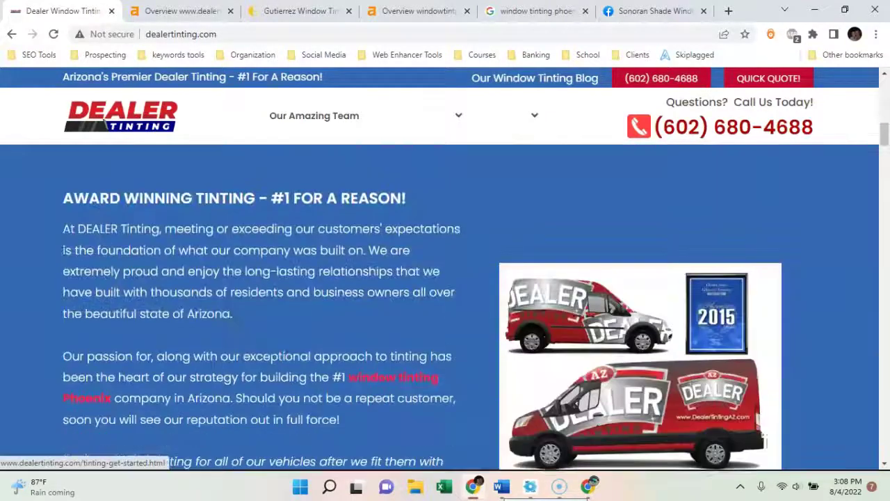
Highlight the "window tinting Phoenix" link in the Award Winning Tinting section, and clear the highlight
{"action": "left_click", "coordinate": [364, 378]}
{"action": "left_click_drag", "start_coordinate": [364, 378], "coordinate": [115, 398]}
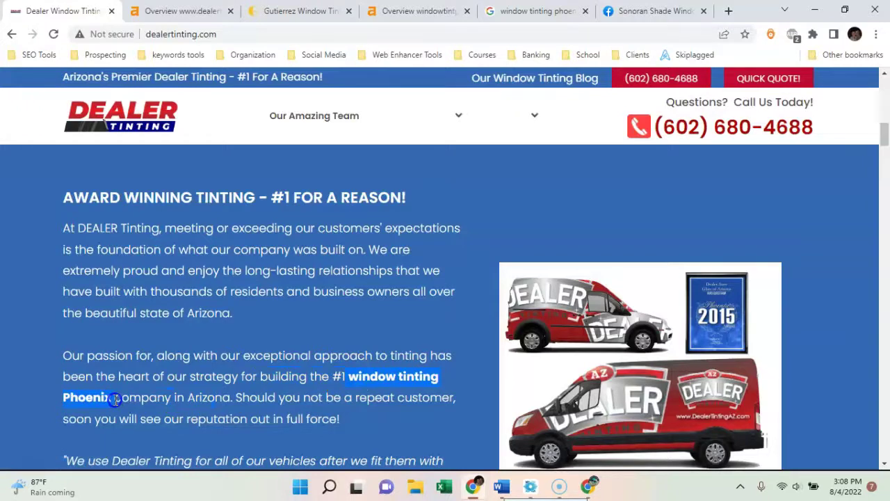
{"action": "left_click", "coordinate": [39, 374]}
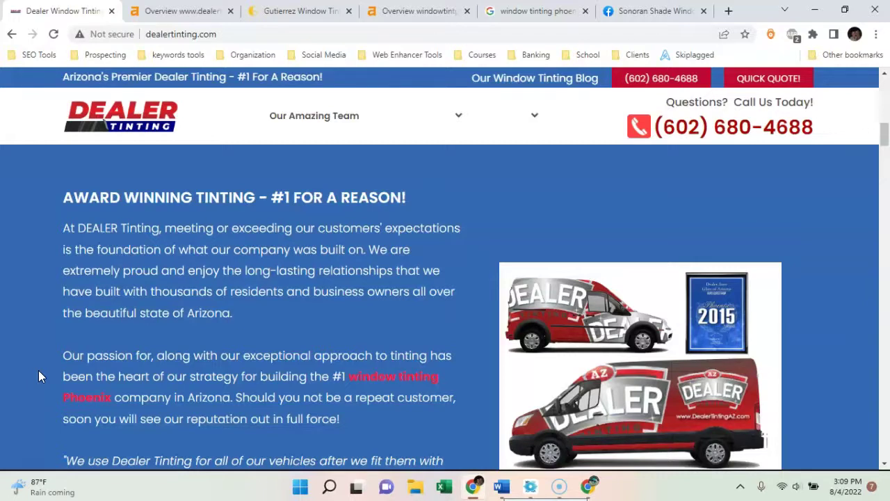
Open the "window tinting Phoenix" link in a new tab and examine the Dealer Auto Glass page down to its footer
{"action": "scroll", "coordinate": [38, 372], "scroll_direction": "down", "scroll_amount": 1}
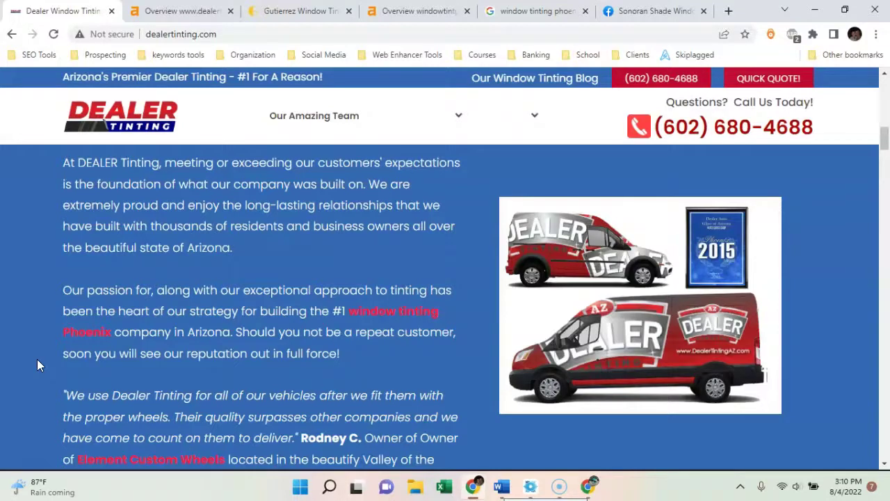
{"action": "scroll", "coordinate": [36, 359], "scroll_direction": "down", "scroll_amount": 1}
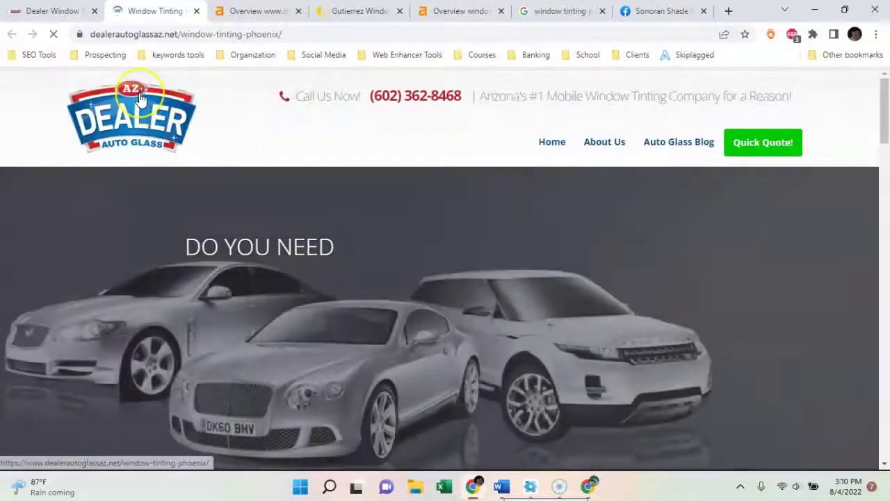
{"action": "scroll", "coordinate": [139, 111], "scroll_direction": "down", "scroll_amount": 8}
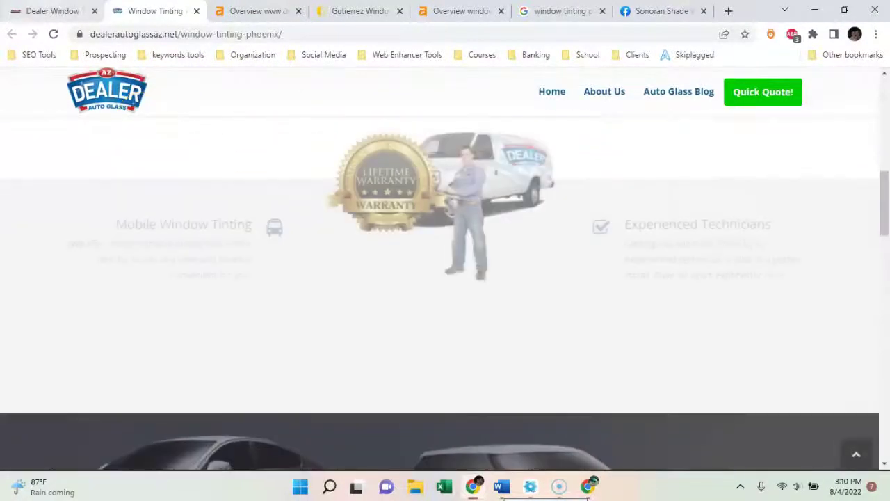
{"action": "key", "text": "ctrl+shift+Tab"}
{"action": "scroll", "coordinate": [199, 240], "scroll_direction": "down", "scroll_amount": 3}
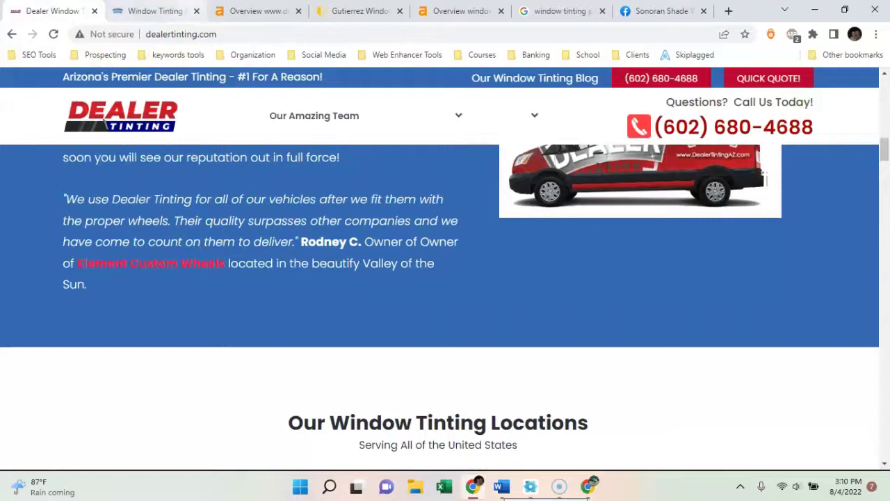
{"action": "left_click", "coordinate": [182, 14]}
{"action": "scroll", "coordinate": [224, 195], "scroll_direction": "down", "scroll_amount": 5}
{"action": "scroll", "coordinate": [224, 215], "scroll_direction": "down", "scroll_amount": 10}
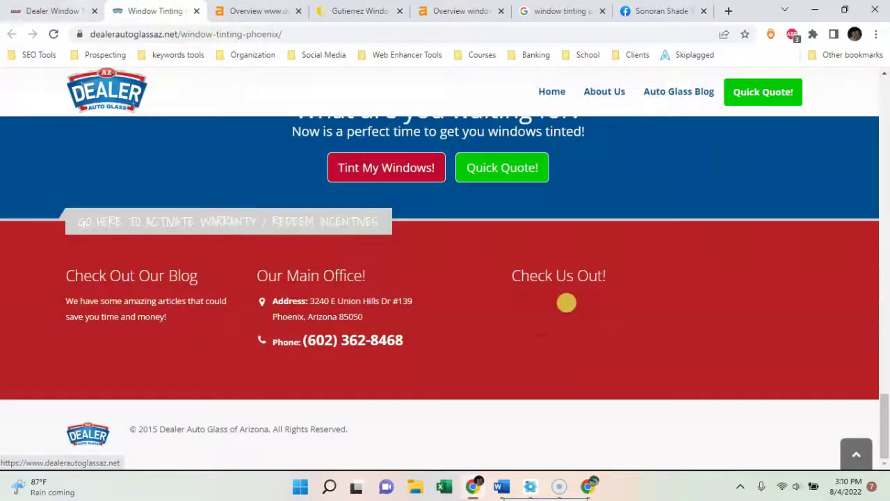
Return to the Dealer Tinting homepage and look over its locations section, service categories and header
{"action": "key", "text": "ctrl+shift+Tab"}
{"action": "scroll", "coordinate": [147, 219], "scroll_direction": "down", "scroll_amount": 1}
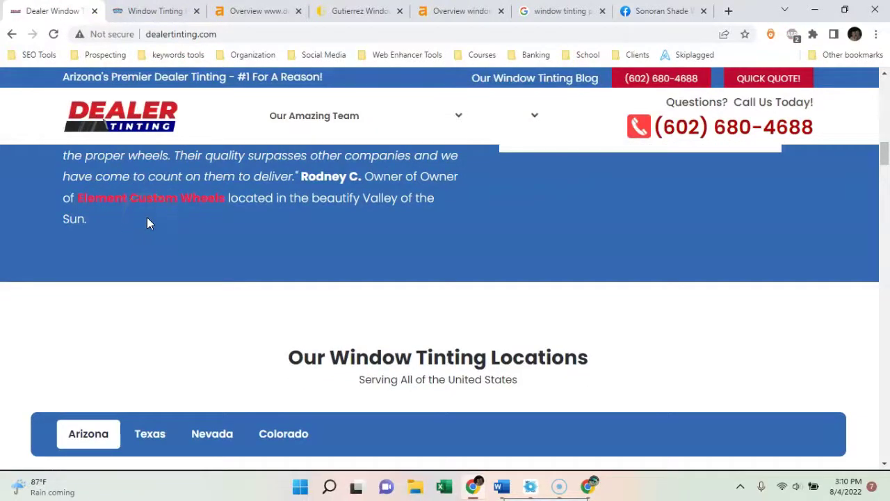
{"action": "scroll", "coordinate": [147, 222], "scroll_direction": "up", "scroll_amount": 6}
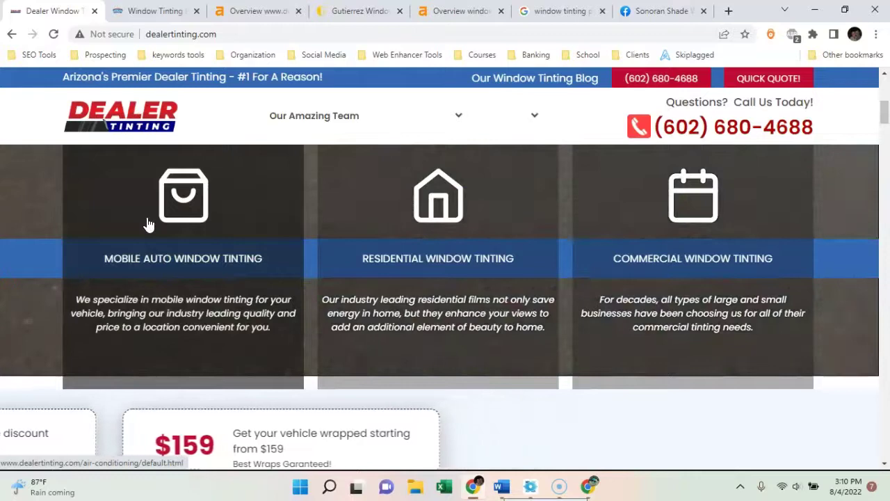
{"action": "scroll", "coordinate": [146, 225], "scroll_direction": "up", "scroll_amount": 5}
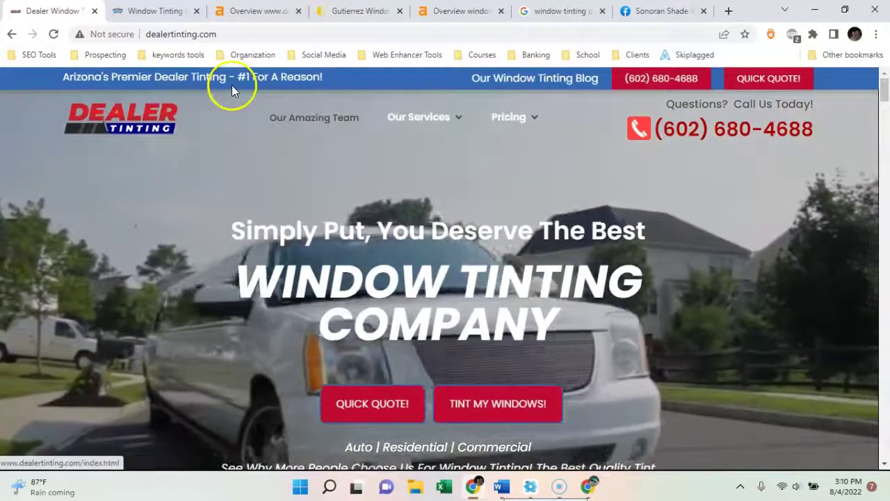
Show the Google results for "window tinting phoenix az" and close the developer tools
{"action": "left_click", "coordinate": [553, 11]}
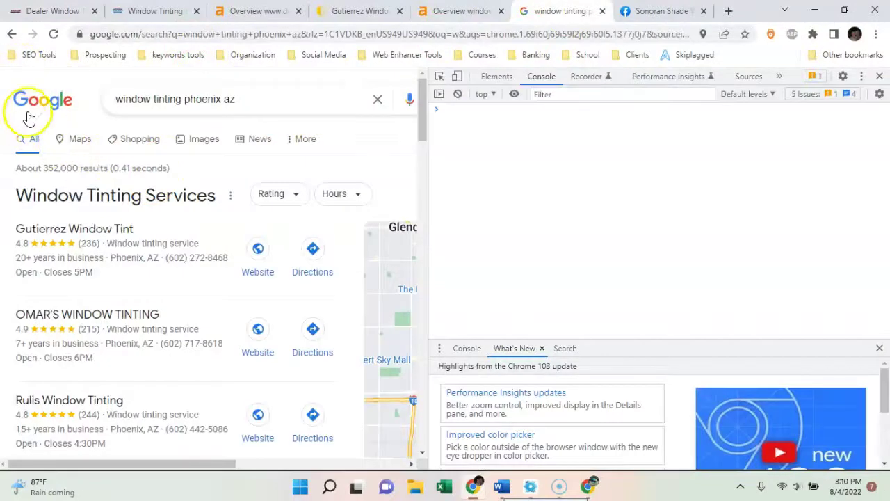
{"action": "key", "text": "alt+Home"}
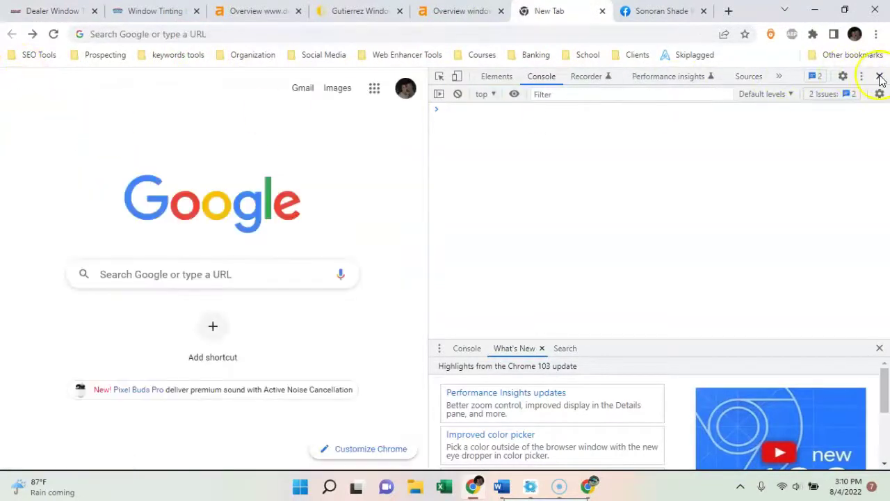
{"action": "left_click", "coordinate": [879, 76]}
{"action": "left_click", "coordinate": [32, 35]}
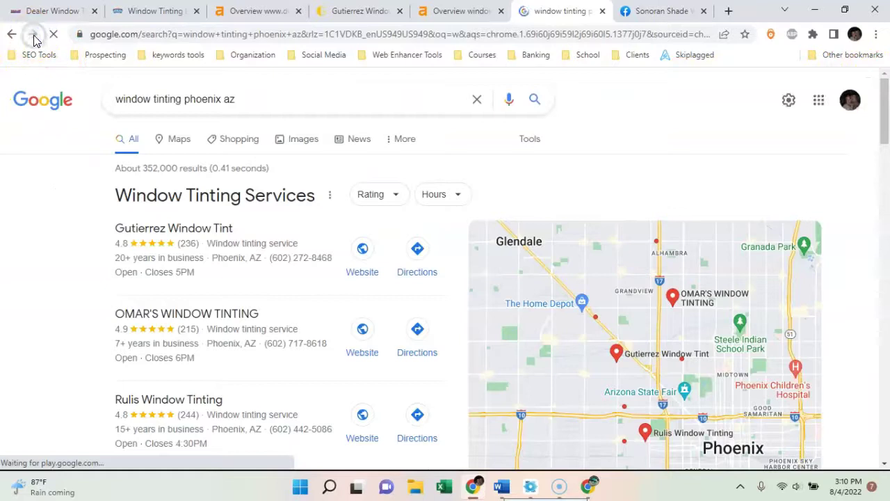
Highlight the three local business listings under Window Tinting Services, and clear the highlight
{"action": "scroll", "coordinate": [55, 181], "scroll_direction": "down", "scroll_amount": 1}
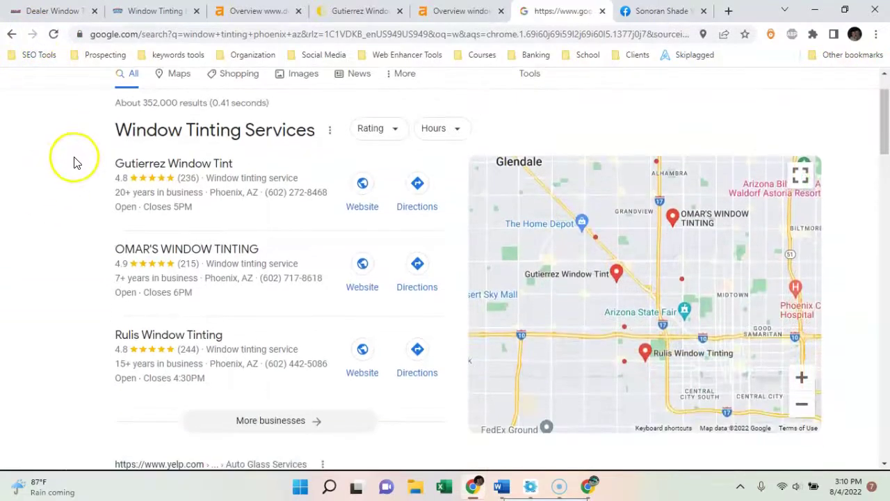
{"action": "left_click_drag", "start_coordinate": [73, 159], "coordinate": [286, 363]}
{"action": "left_click", "coordinate": [68, 272]}
{"action": "scroll", "coordinate": [60, 270], "scroll_direction": "up", "scroll_amount": 1}
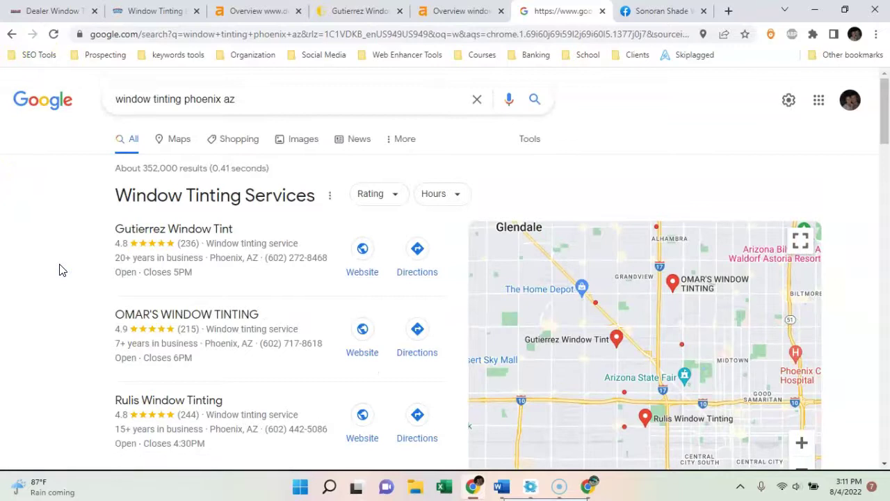
Compare the local map listings with the Yelp and Dealer Window Tinting organic results below them
{"action": "scroll", "coordinate": [64, 263], "scroll_direction": "down", "scroll_amount": 1}
{"action": "scroll", "coordinate": [129, 308], "scroll_direction": "down", "scroll_amount": 3}
{"action": "scroll", "coordinate": [118, 278], "scroll_direction": "down", "scroll_amount": 5}
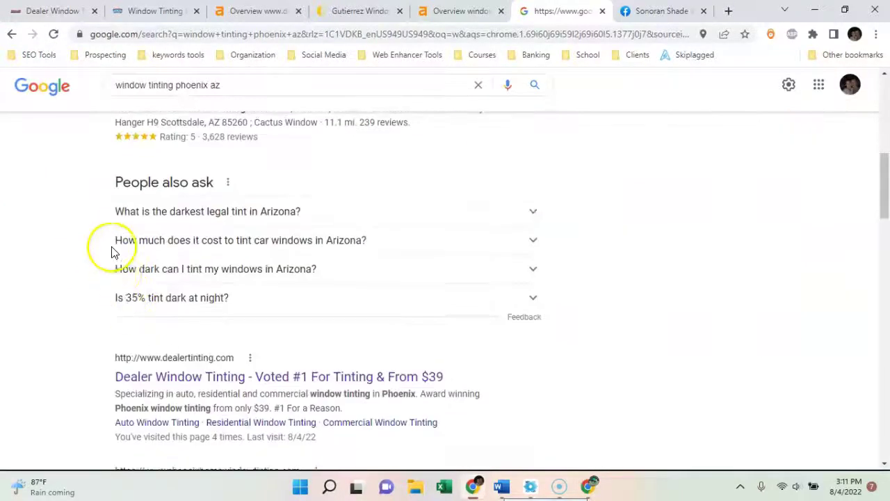
{"action": "scroll", "coordinate": [115, 314], "scroll_direction": "up", "scroll_amount": 6}
{"action": "scroll", "coordinate": [115, 318], "scroll_direction": "up", "scroll_amount": 3}
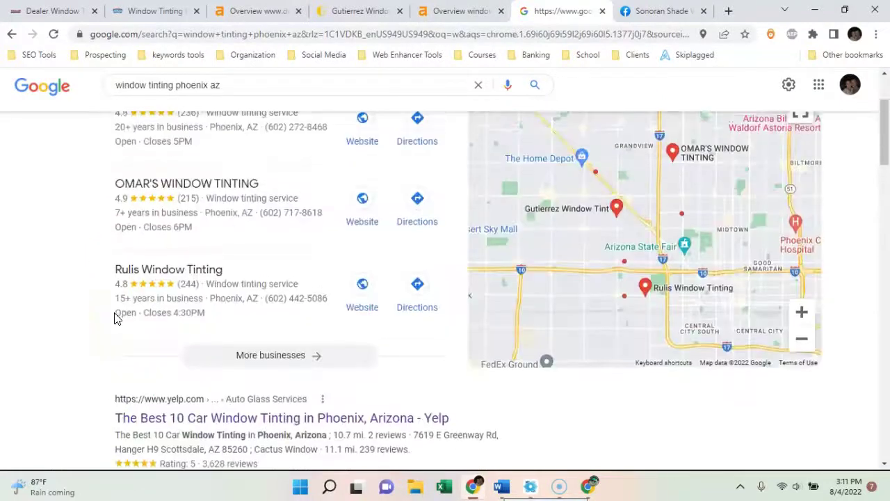
{"action": "scroll", "coordinate": [160, 268], "scroll_direction": "down", "scroll_amount": 12}
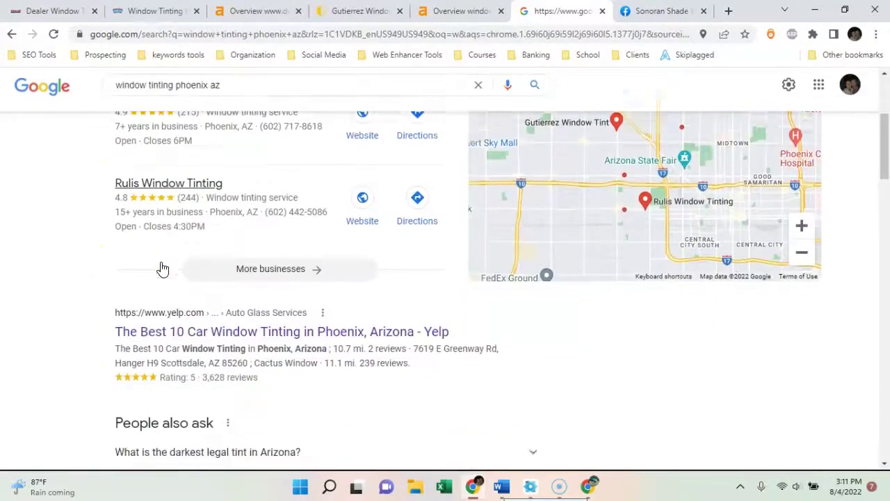
{"action": "scroll", "coordinate": [160, 268], "scroll_direction": "down", "scroll_amount": 2}
{"action": "scroll", "coordinate": [160, 267], "scroll_direction": "up", "scroll_amount": 14}
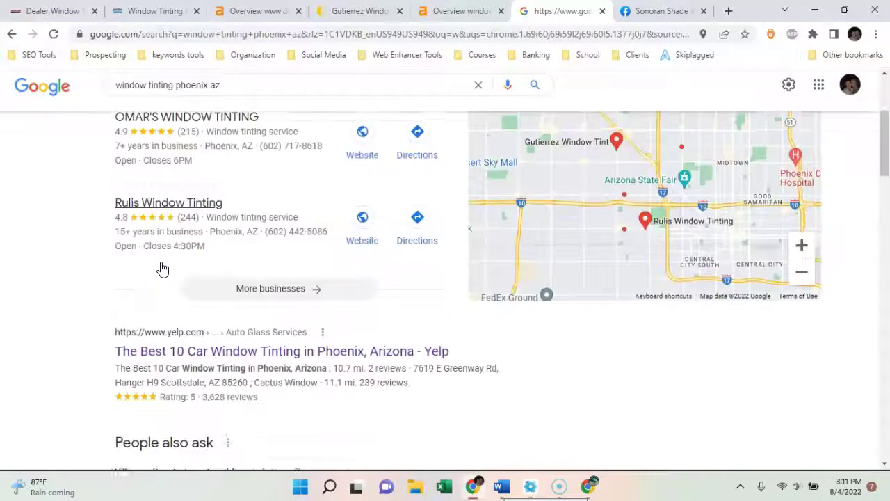
Copy the business name from the Facebook page and search Google for "Sonoran Shade Window Tint LLC" in a new tab
{"action": "left_click", "coordinate": [626, 13]}
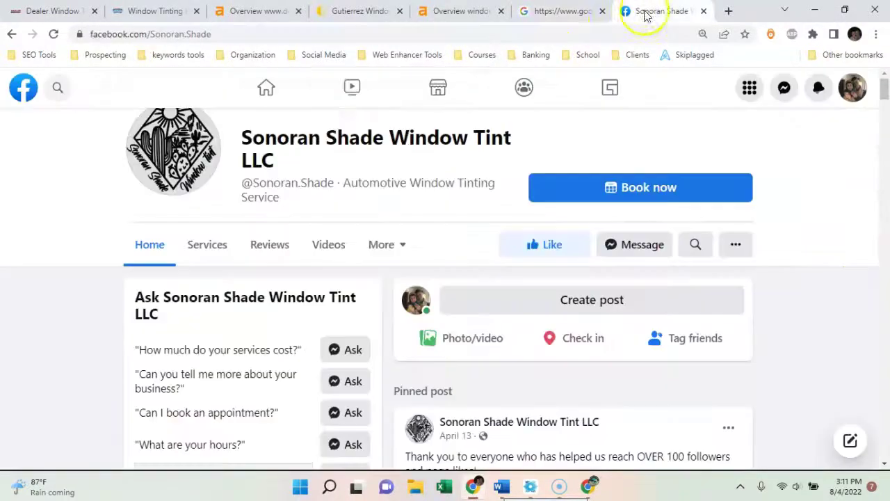
{"action": "left_click_drag", "start_coordinate": [244, 140], "coordinate": [289, 161]}
{"action": "key", "text": "ctrl+c"}
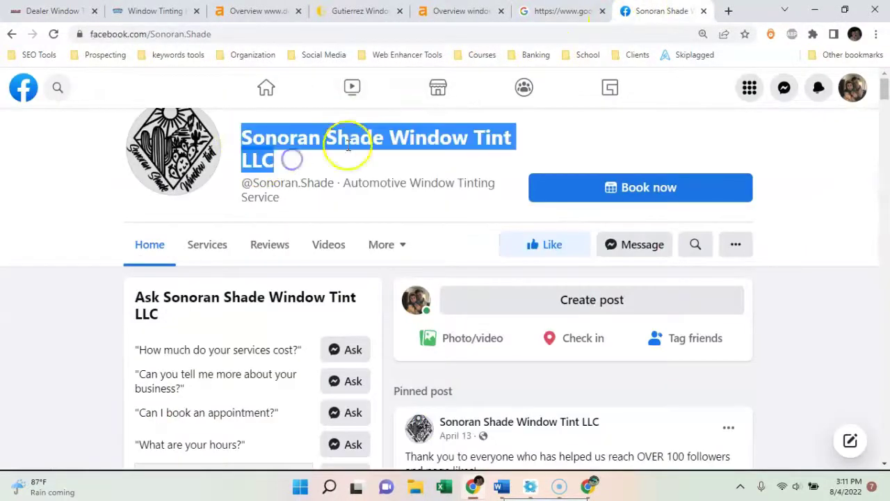
{"action": "left_click", "coordinate": [731, 11]}
{"action": "key", "text": "ctrl+v"}
{"action": "key", "text": "Return"}
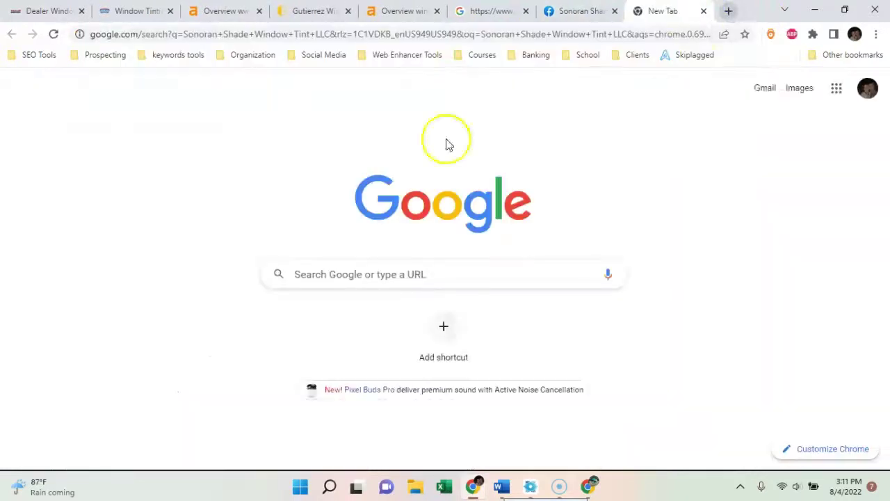
Check the Google results for "Sonoran Shade Window Tint LLC" for the company's own listings, and close that results tab
{"action": "scroll", "coordinate": [224, 222], "scroll_direction": "down", "scroll_amount": 2}
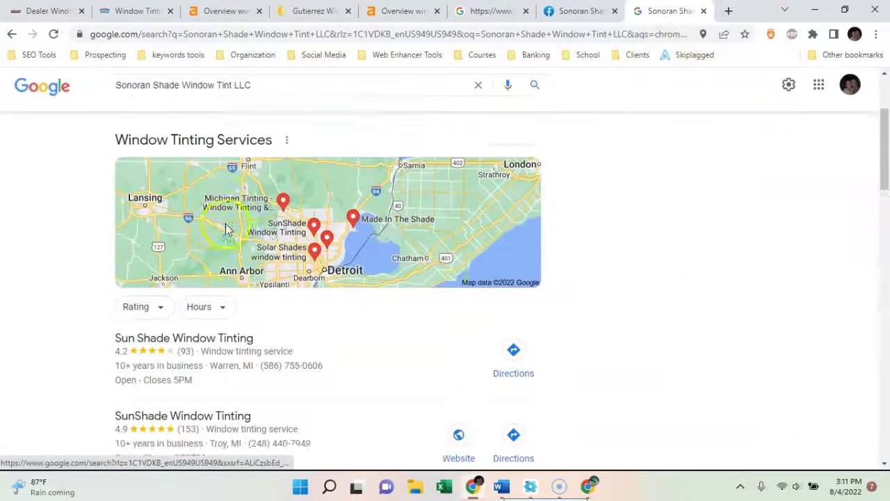
{"action": "scroll", "coordinate": [224, 228], "scroll_direction": "up", "scroll_amount": 2}
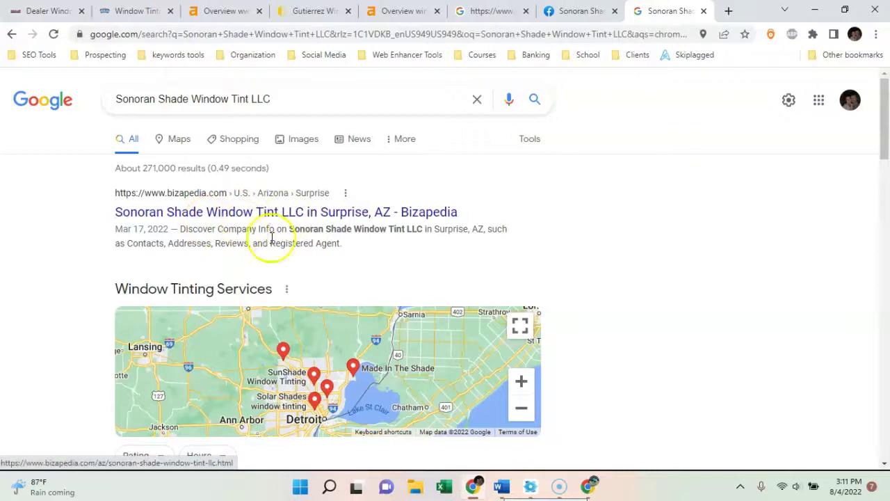
{"action": "scroll", "coordinate": [272, 265], "scroll_direction": "down", "scroll_amount": 6}
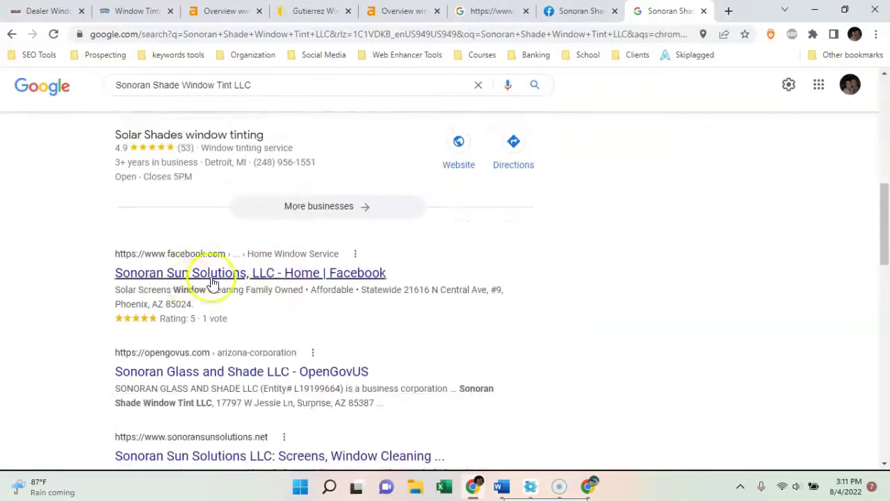
{"action": "left_click", "coordinate": [704, 12]}
{"action": "left_click", "coordinate": [51, 240]}
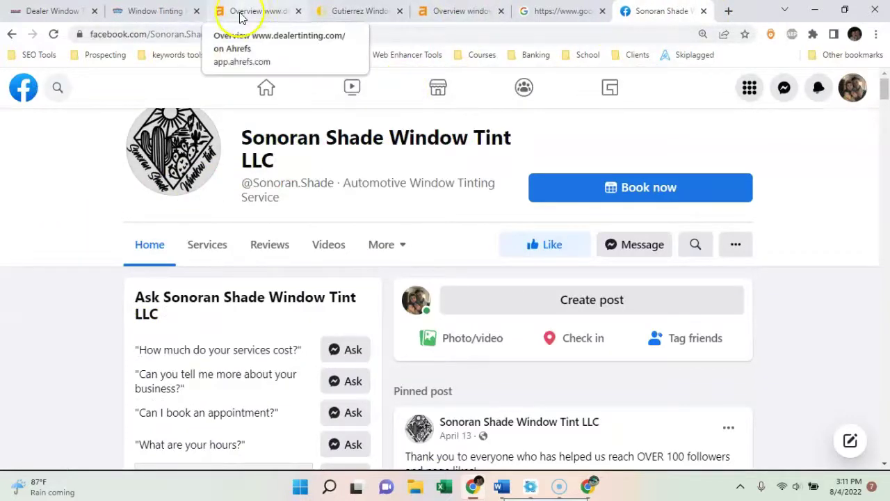
Look over the Dealer Auto Glass window tinting page and the local listings in the "window tinting phoenix az" Google results
{"action": "left_click", "coordinate": [155, 11]}
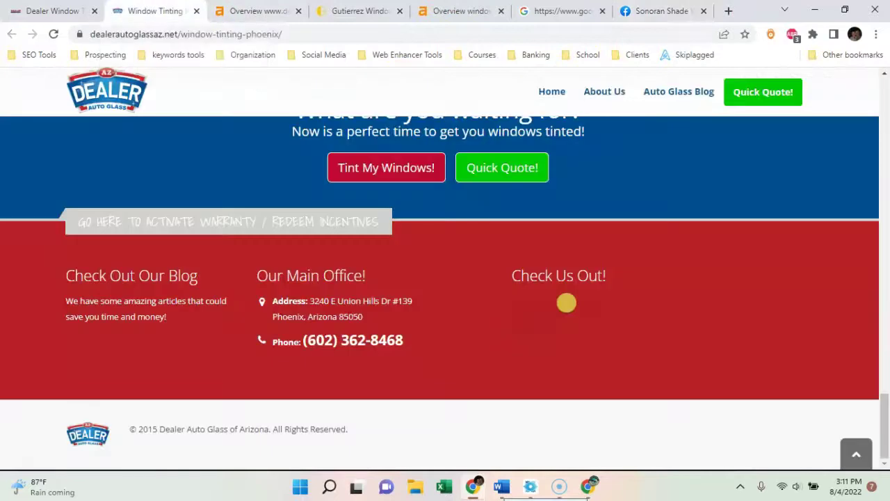
{"action": "scroll", "coordinate": [276, 222], "scroll_direction": "up", "scroll_amount": 10}
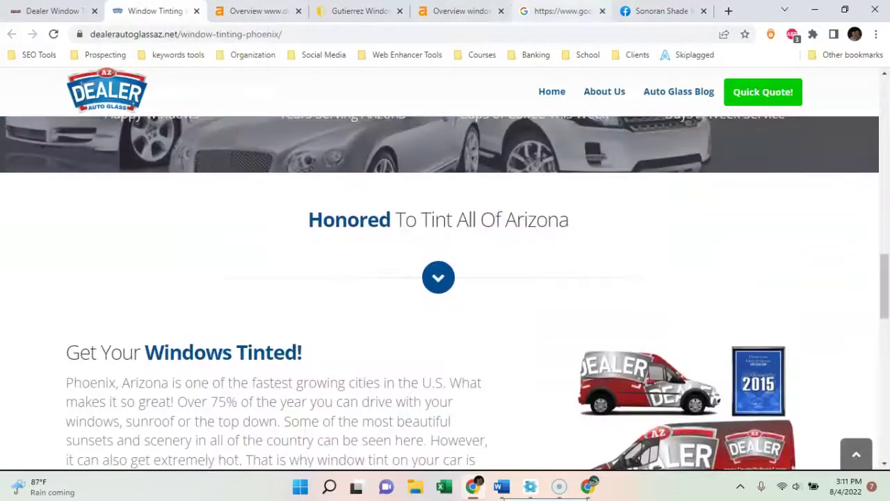
{"action": "left_click", "coordinate": [562, 12]}
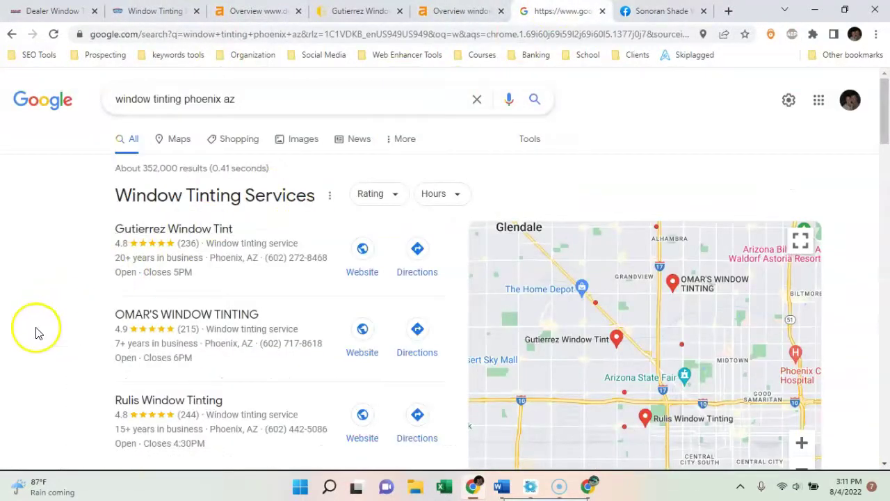
{"action": "scroll", "coordinate": [36, 334], "scroll_direction": "down", "scroll_amount": 5}
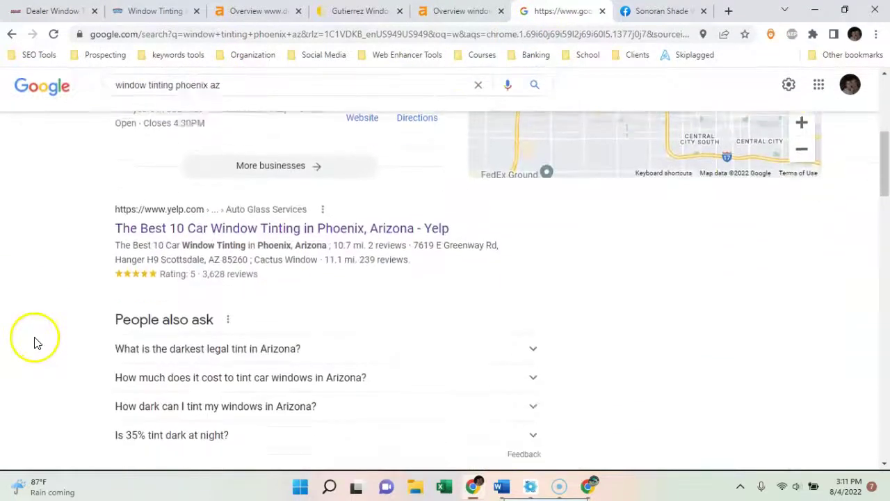
{"action": "scroll", "coordinate": [85, 337], "scroll_direction": "up", "scroll_amount": 3}
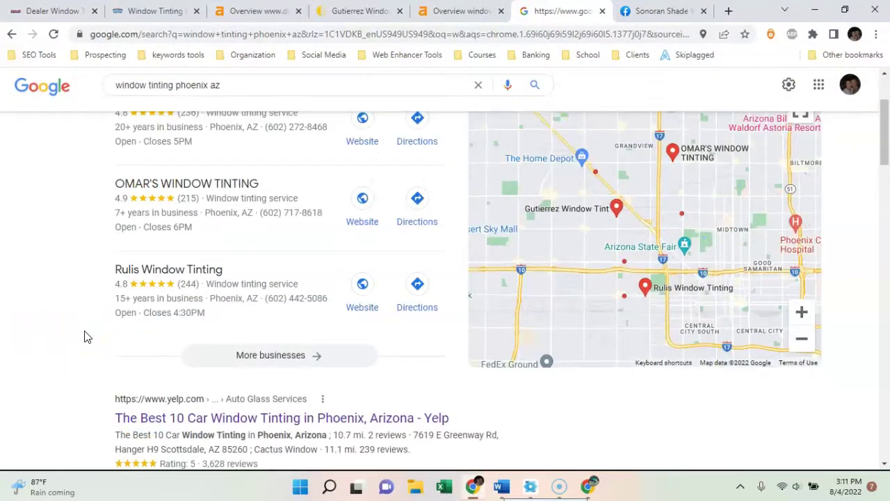
{"action": "scroll", "coordinate": [119, 272], "scroll_direction": "up", "scroll_amount": 1}
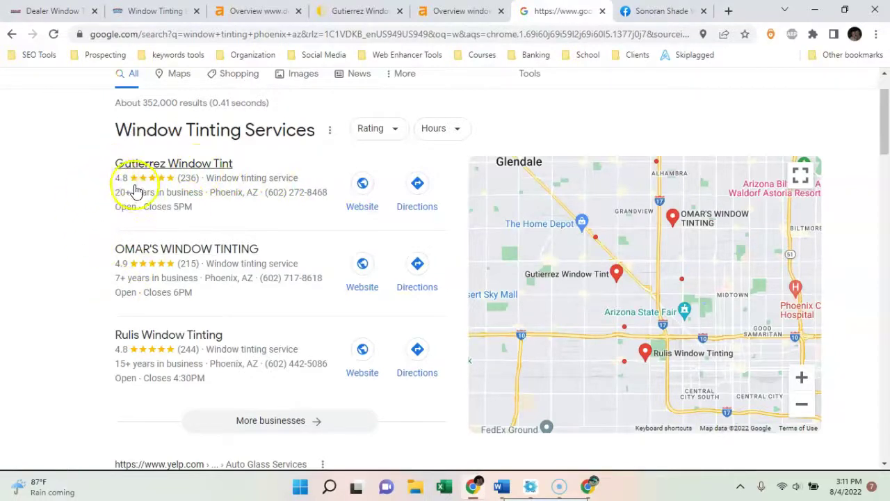
{"action": "scroll", "coordinate": [93, 195], "scroll_direction": "up", "scroll_amount": 1}
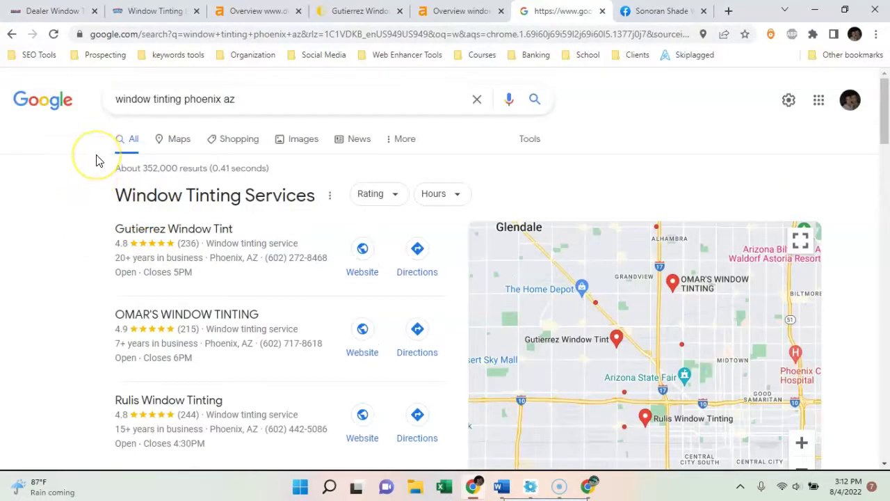
Inspect the Gutierrez Window Tint local listing and its website, and return to the Google results
{"action": "left_click_drag", "start_coordinate": [97, 224], "coordinate": [288, 219]}
{"action": "left_click", "coordinate": [33, 245]}
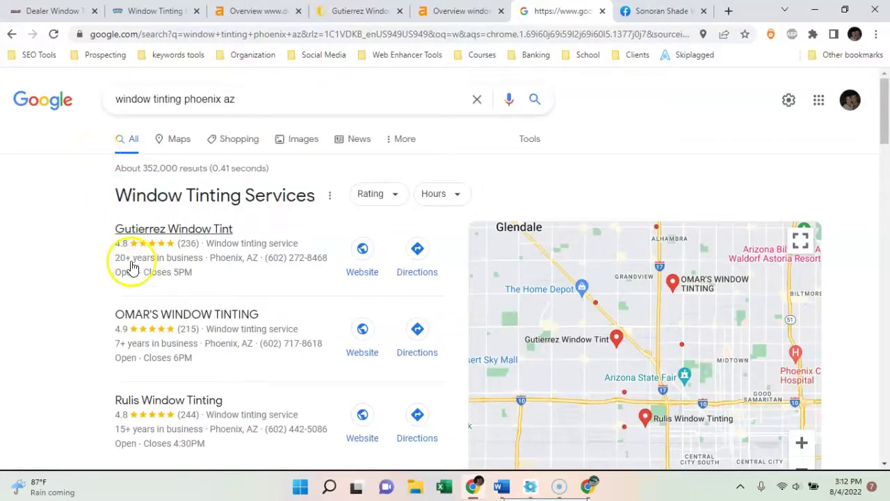
{"action": "scroll", "coordinate": [139, 275], "scroll_direction": "down", "scroll_amount": 1}
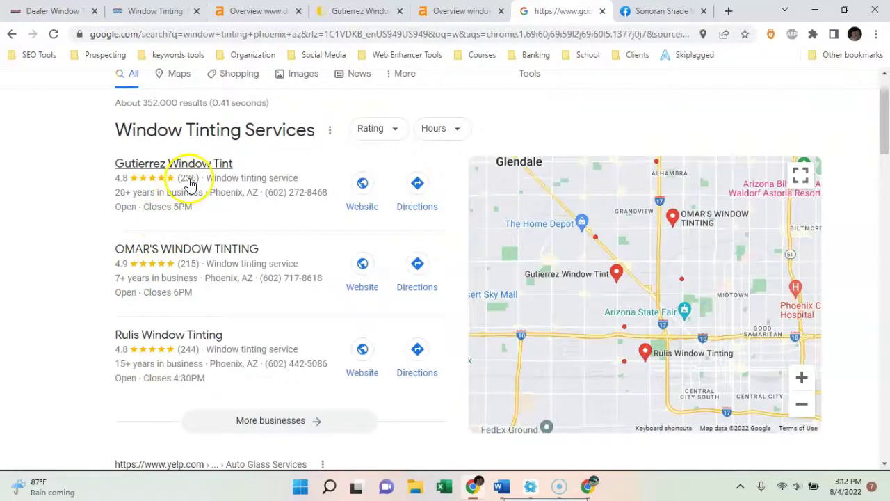
{"action": "left_click", "coordinate": [367, 182]}
{"action": "scroll", "coordinate": [308, 288], "scroll_direction": "down", "scroll_amount": 5}
{"action": "scroll", "coordinate": [307, 290], "scroll_direction": "down", "scroll_amount": 5}
{"action": "left_click", "coordinate": [560, 11]}
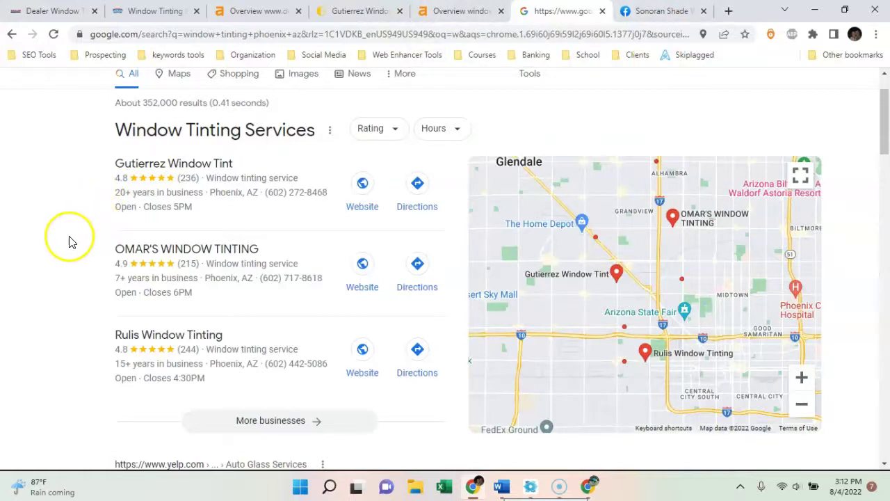
Compare the three local listings with the Yelp, Dealer Window Tinting and Phoenix Home Window Tinting organic results
{"action": "scroll", "coordinate": [80, 238], "scroll_direction": "down", "scroll_amount": 4}
{"action": "scroll", "coordinate": [81, 238], "scroll_direction": "up", "scroll_amount": 3}
{"action": "scroll", "coordinate": [82, 239], "scroll_direction": "down", "scroll_amount": 2}
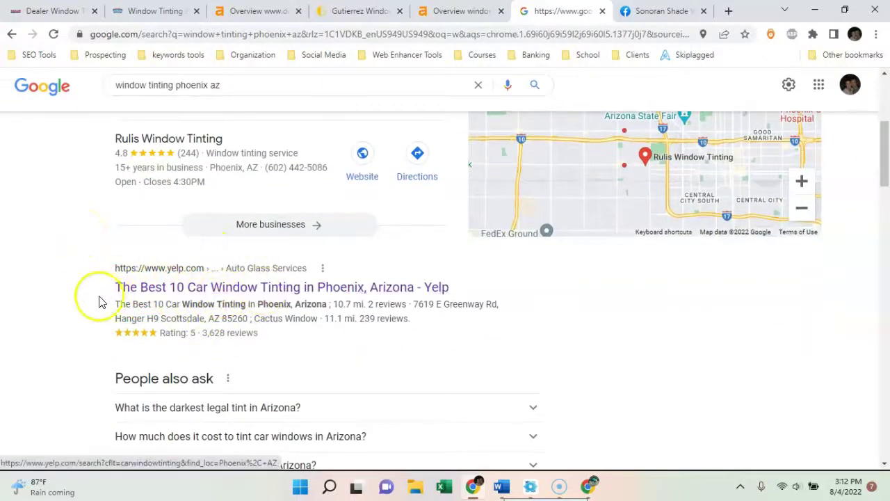
{"action": "scroll", "coordinate": [98, 314], "scroll_direction": "down", "scroll_amount": 4}
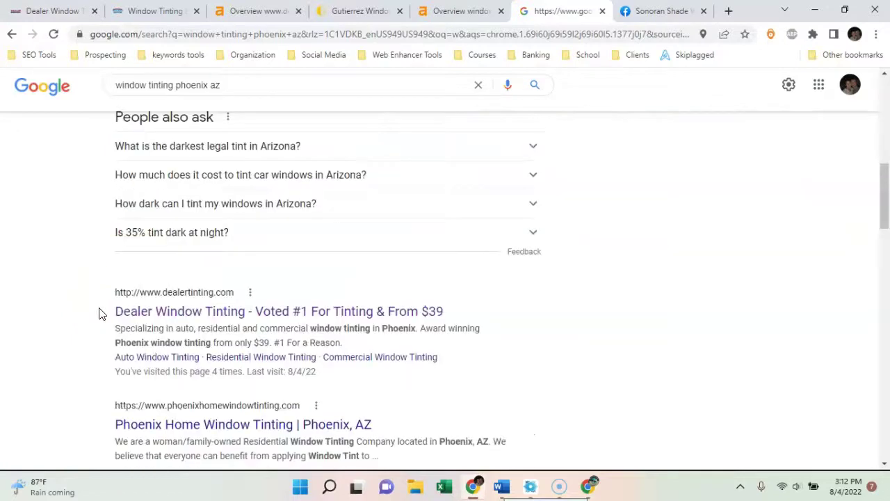
{"action": "scroll", "coordinate": [105, 314], "scroll_direction": "up", "scroll_amount": 6}
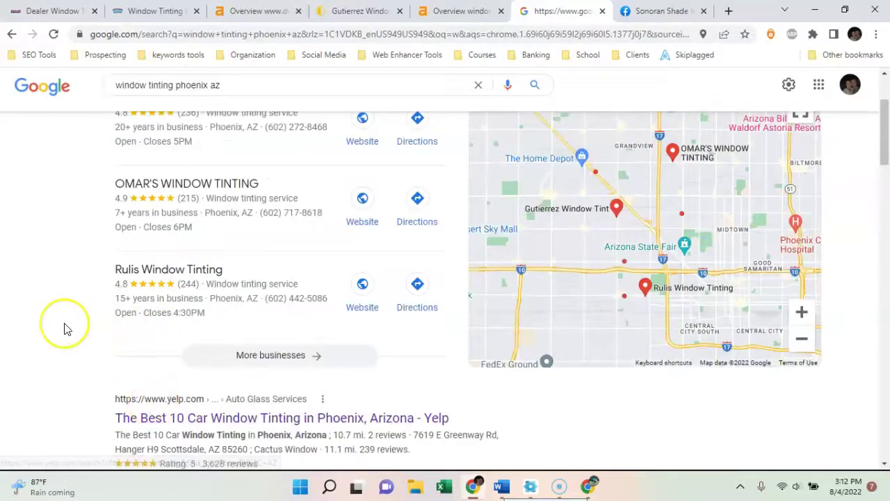
{"action": "scroll", "coordinate": [66, 327], "scroll_direction": "up", "scroll_amount": 2}
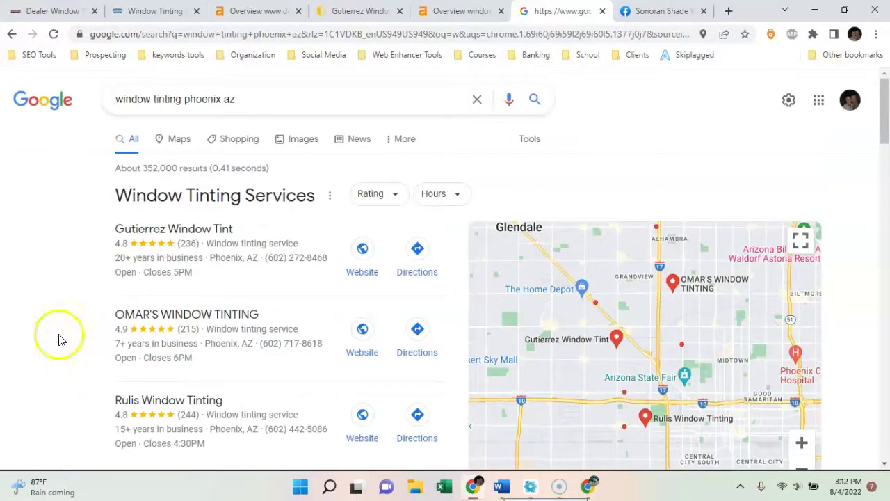
Open the Gutierrez Window Tint business profile from the local listings and look through its sections down to the questions
{"action": "left_click", "coordinate": [159, 232]}
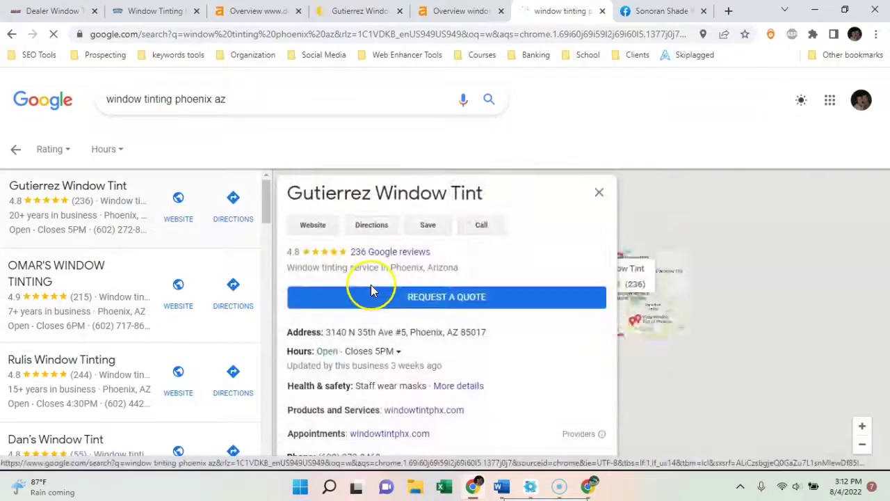
{"action": "scroll", "coordinate": [371, 290], "scroll_direction": "down", "scroll_amount": 5}
{"action": "scroll", "coordinate": [373, 291], "scroll_direction": "down", "scroll_amount": 10}
{"action": "scroll", "coordinate": [373, 291], "scroll_direction": "down", "scroll_amount": 5}
{"action": "scroll", "coordinate": [370, 287], "scroll_direction": "up", "scroll_amount": 8}
{"action": "scroll", "coordinate": [373, 287], "scroll_direction": "up", "scroll_amount": 6}
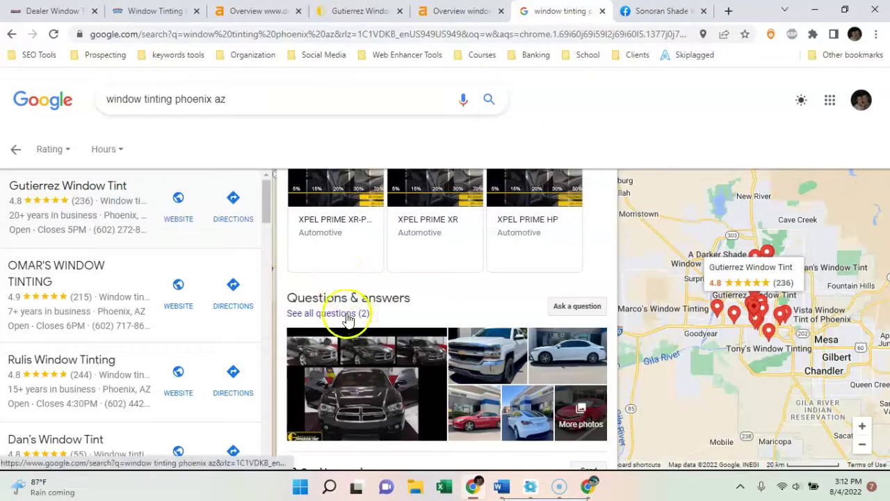
View all questions on the Gutierrez Window Tint profile, highlight part of the owner's answer, and close the questions
{"action": "left_click", "coordinate": [346, 314]}
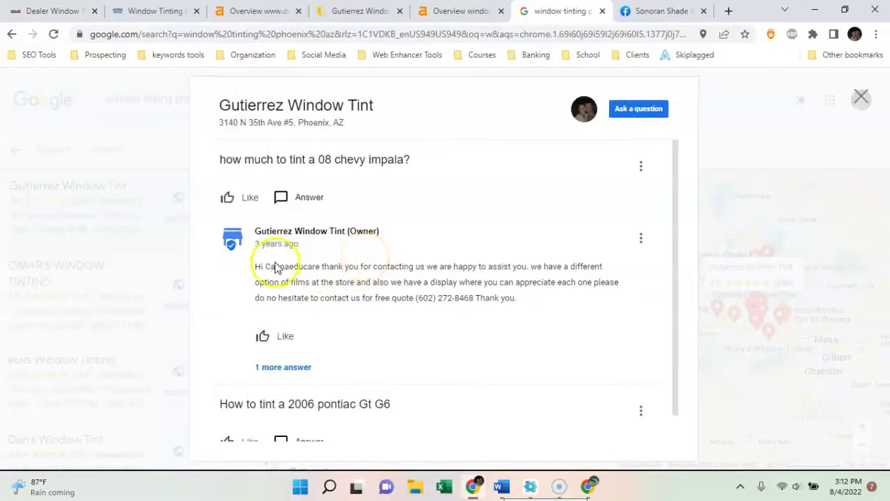
{"action": "left_click_drag", "start_coordinate": [254, 267], "coordinate": [527, 292]}
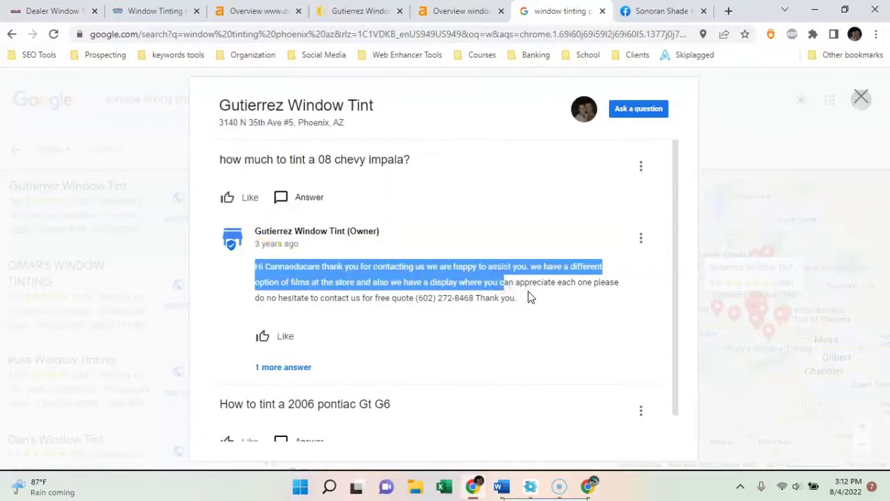
{"action": "left_click", "coordinate": [528, 295]}
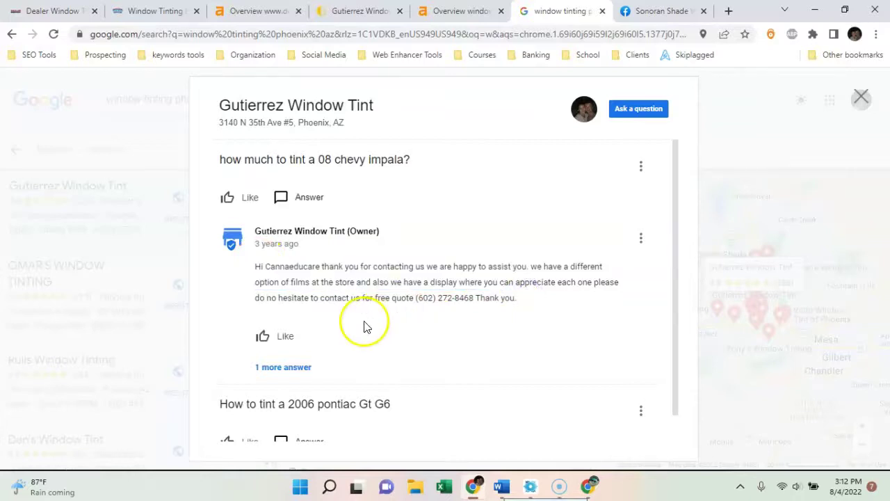
{"action": "scroll", "coordinate": [367, 327], "scroll_direction": "down", "scroll_amount": 1}
{"action": "left_click", "coordinate": [863, 99]}
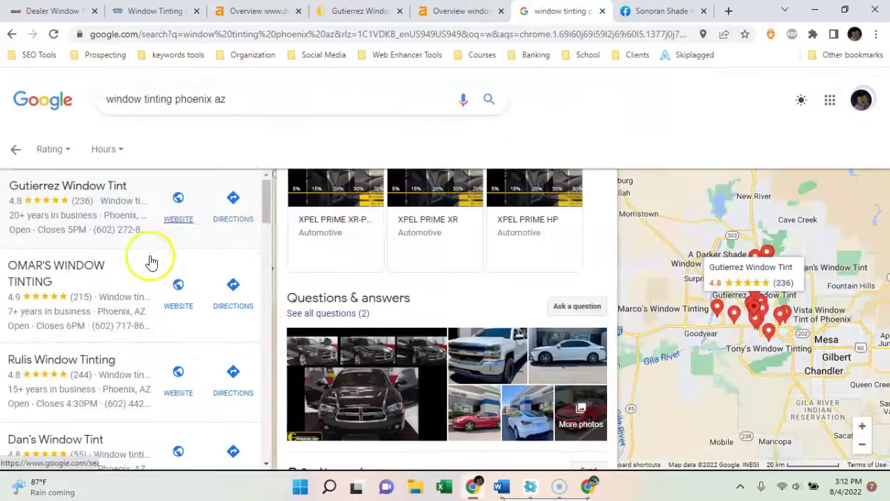
Review the Gutierrez Window Tint profile's products, photos, review summary and customer reviews, and return to the main search results
{"action": "scroll", "coordinate": [389, 341], "scroll_direction": "up", "scroll_amount": 10}
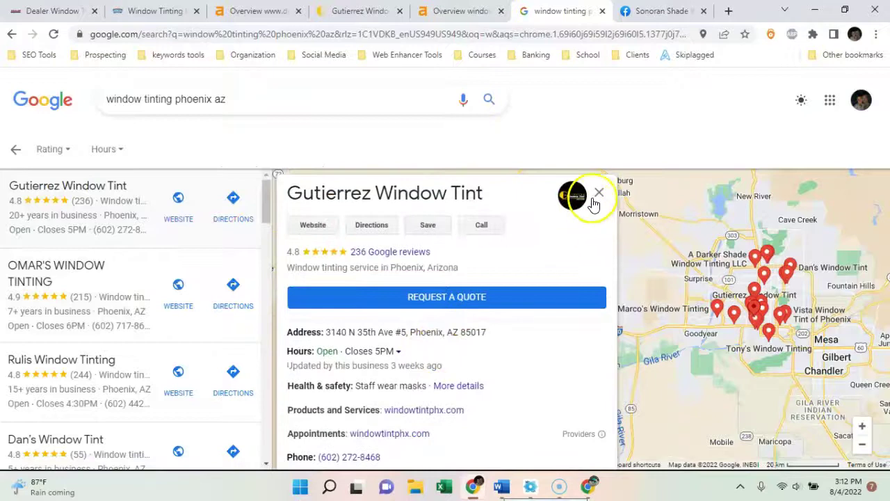
{"action": "scroll", "coordinate": [473, 274], "scroll_direction": "down", "scroll_amount": 8}
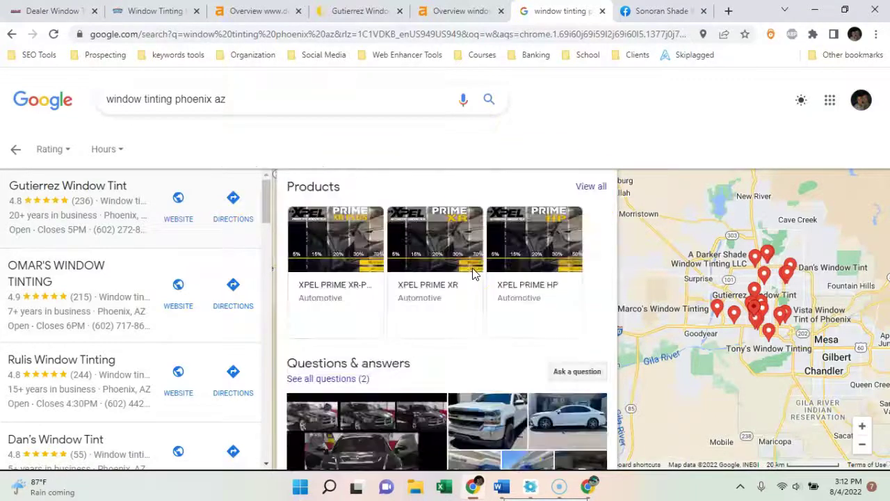
{"action": "scroll", "coordinate": [473, 274], "scroll_direction": "up", "scroll_amount": 1}
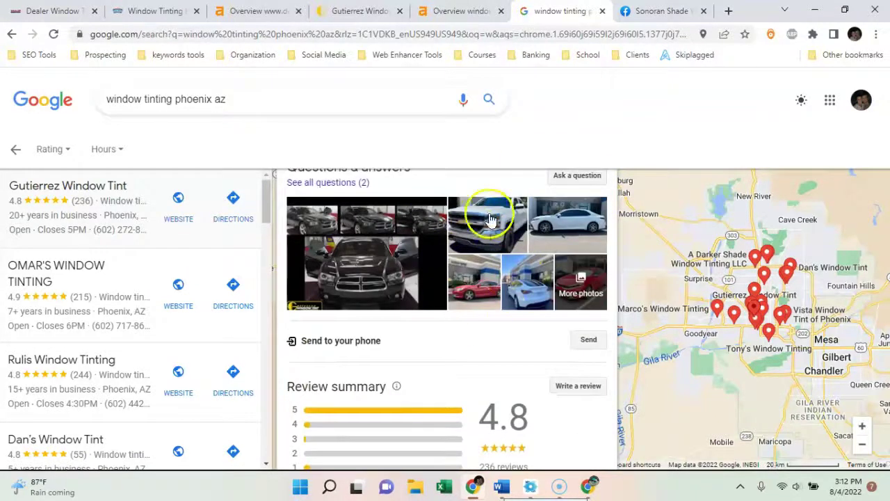
{"action": "scroll", "coordinate": [536, 332], "scroll_direction": "down", "scroll_amount": 6}
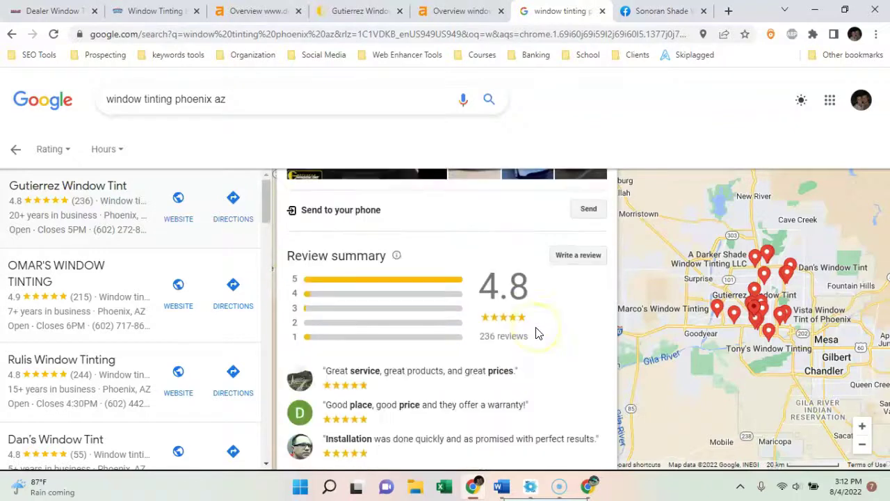
{"action": "scroll", "coordinate": [537, 332], "scroll_direction": "down", "scroll_amount": 1}
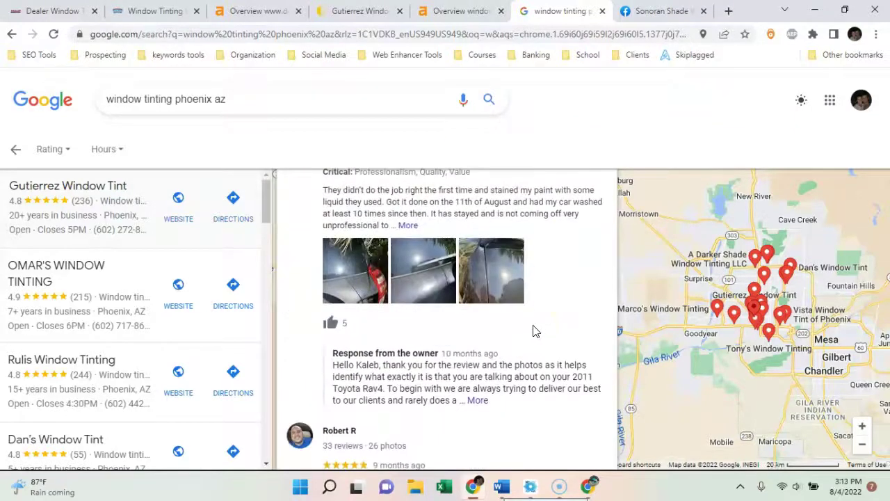
{"action": "scroll", "coordinate": [536, 332], "scroll_direction": "down", "scroll_amount": 5}
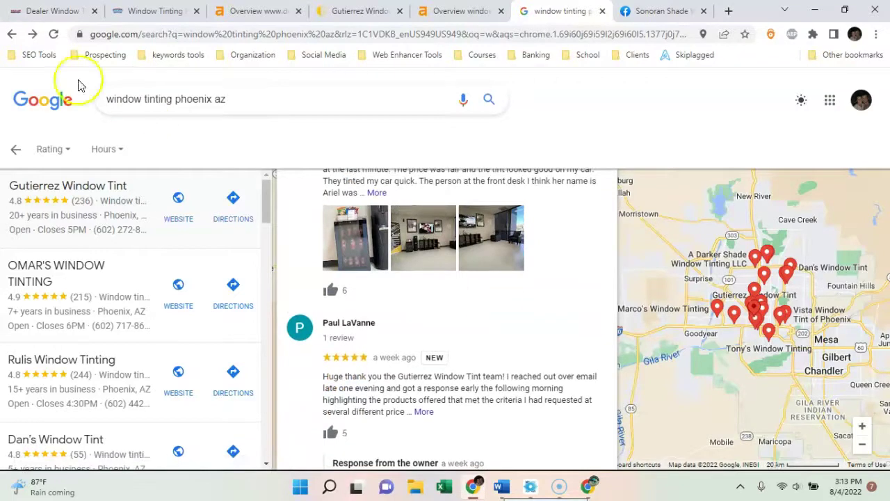
{"action": "left_click", "coordinate": [16, 149]}
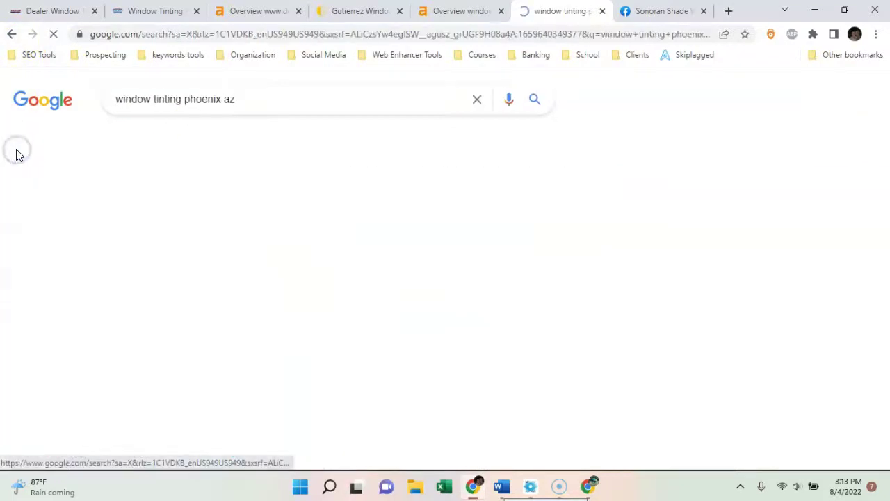
{"action": "scroll", "coordinate": [68, 209], "scroll_direction": "down", "scroll_amount": 5}
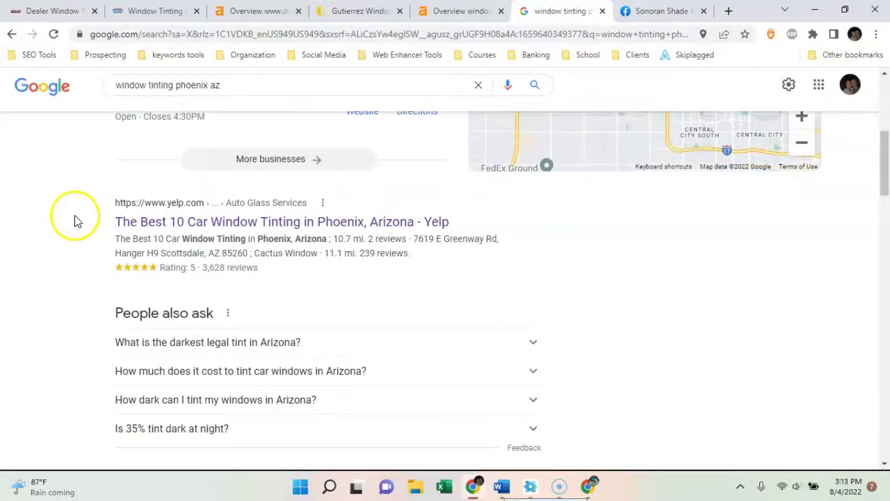
{"action": "left_click", "coordinate": [256, 10]}
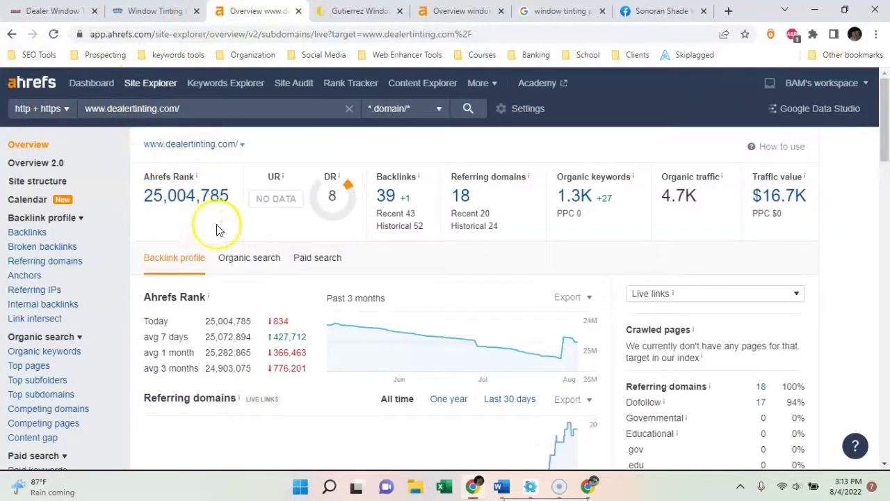
{"action": "left_click", "coordinate": [53, 11]}
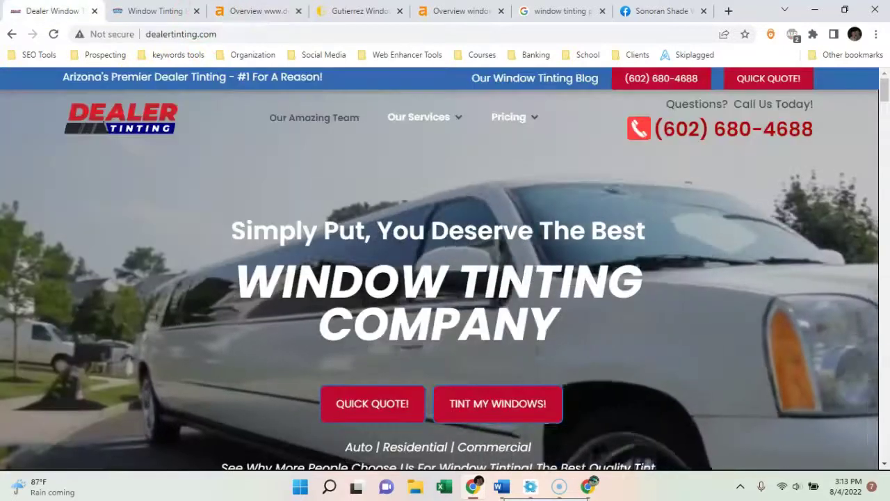
{"action": "left_click", "coordinate": [257, 10]}
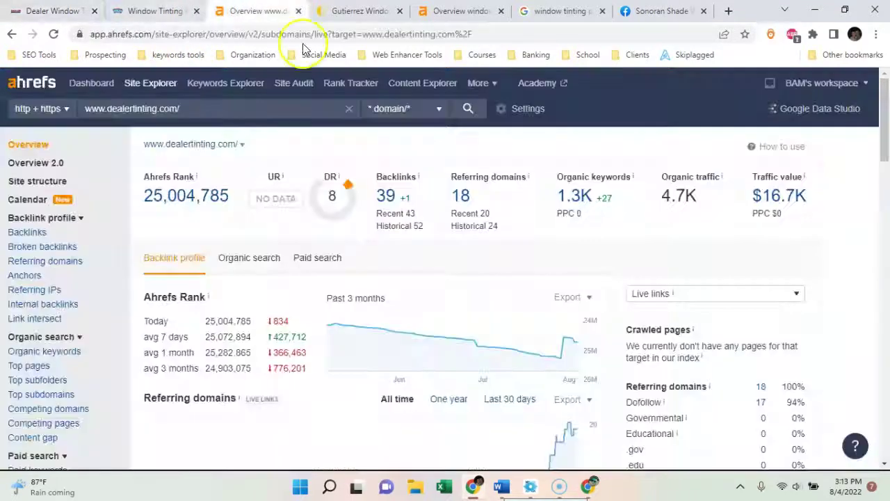
Highlight the organic traffic figure in the dealertinting.com overview, look over the Dealer Tinting home page, and return to the overview
{"action": "left_click", "coordinate": [663, 209]}
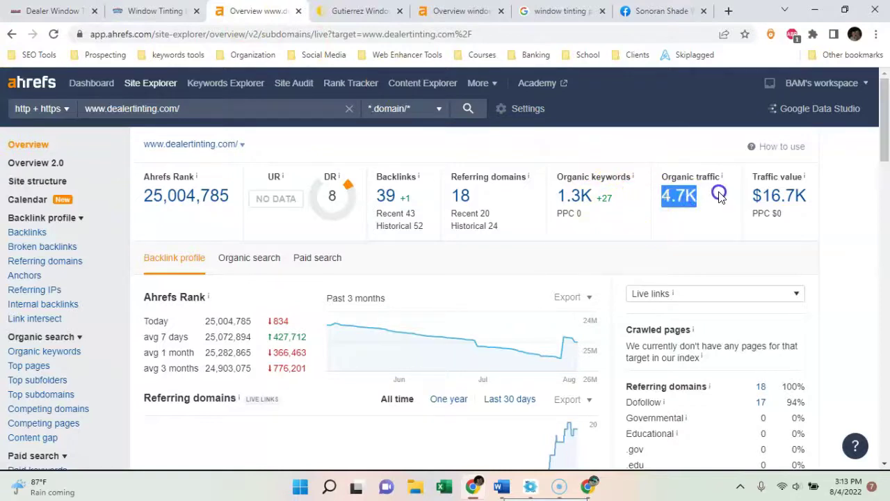
{"action": "left_click", "coordinate": [701, 254]}
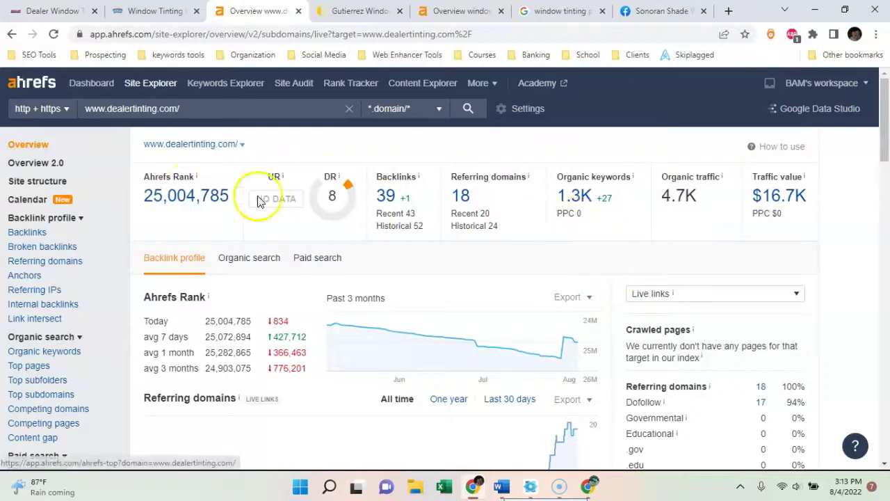
{"action": "key", "text": "ctrl+1"}
{"action": "scroll", "coordinate": [299, 247], "scroll_direction": "down", "scroll_amount": 5}
{"action": "scroll", "coordinate": [300, 252], "scroll_direction": "down", "scroll_amount": 15}
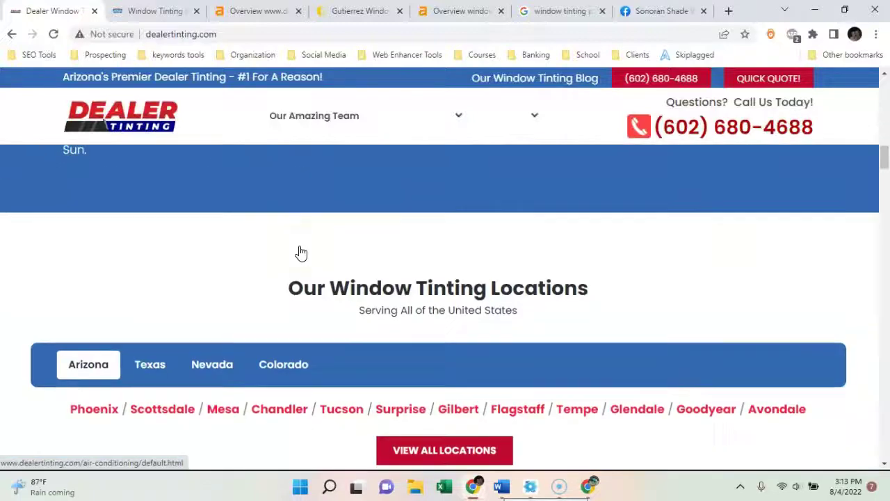
{"action": "scroll", "coordinate": [306, 259], "scroll_direction": "up", "scroll_amount": 10}
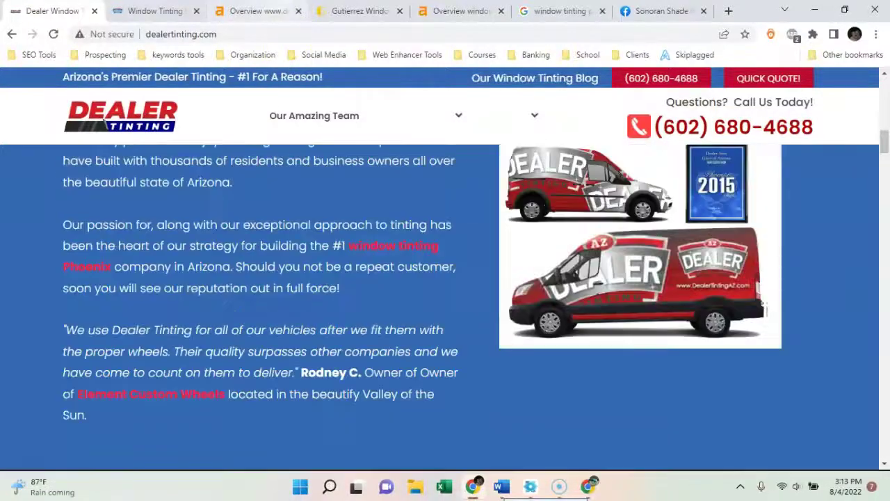
{"action": "key", "text": "ctrl+3"}
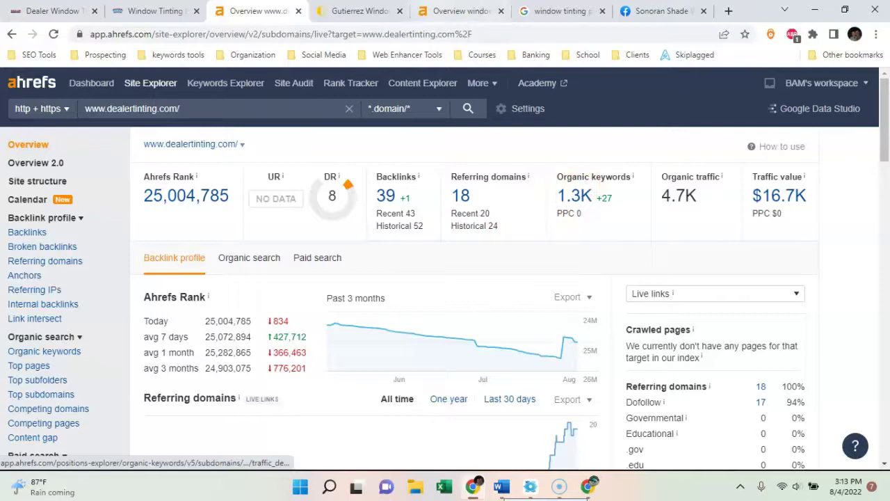
Glance at the Gutierrez Window Tint home page and highlight the organic traffic figure in the Ahrefs overview for windowtintphx.com
{"action": "left_click", "coordinate": [358, 10]}
{"action": "scroll", "coordinate": [327, 216], "scroll_direction": "up", "scroll_amount": 10}
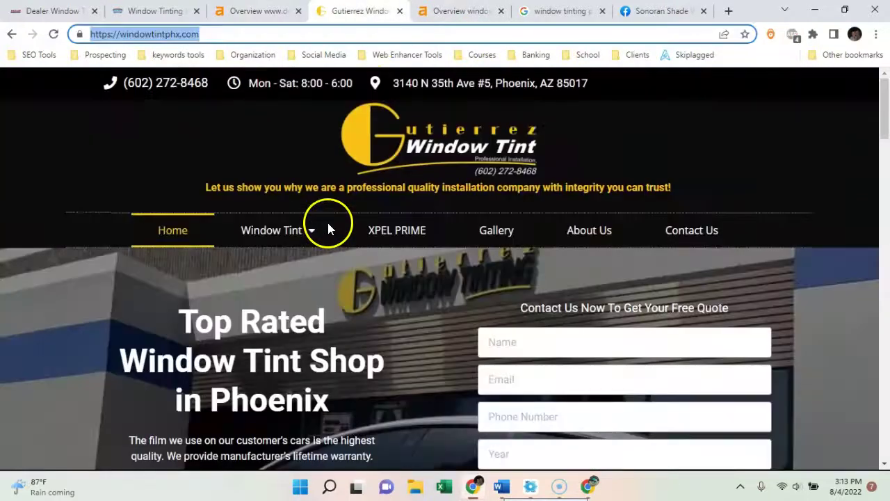
{"action": "left_click", "coordinate": [455, 11]}
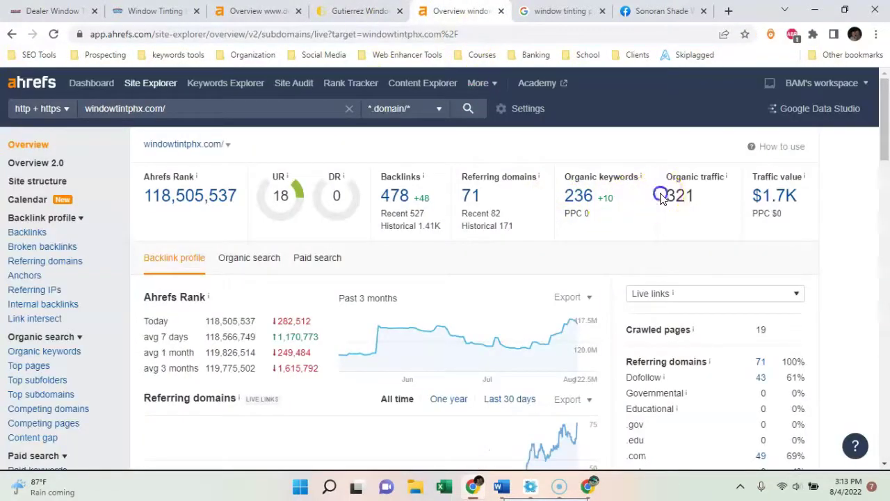
{"action": "left_click", "coordinate": [670, 240]}
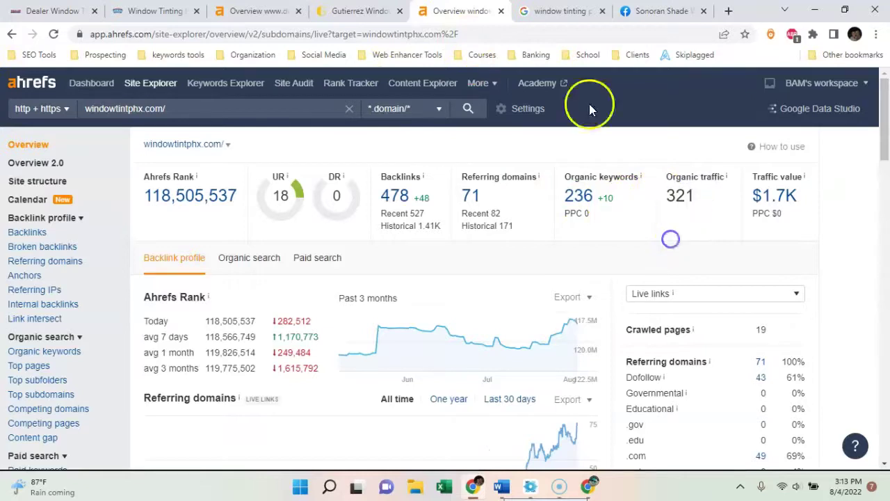
List the organic keywords for windowtintphx.com and highlight the volume and difficulty values of "window tint phoenix az"
{"action": "left_click", "coordinate": [580, 193]}
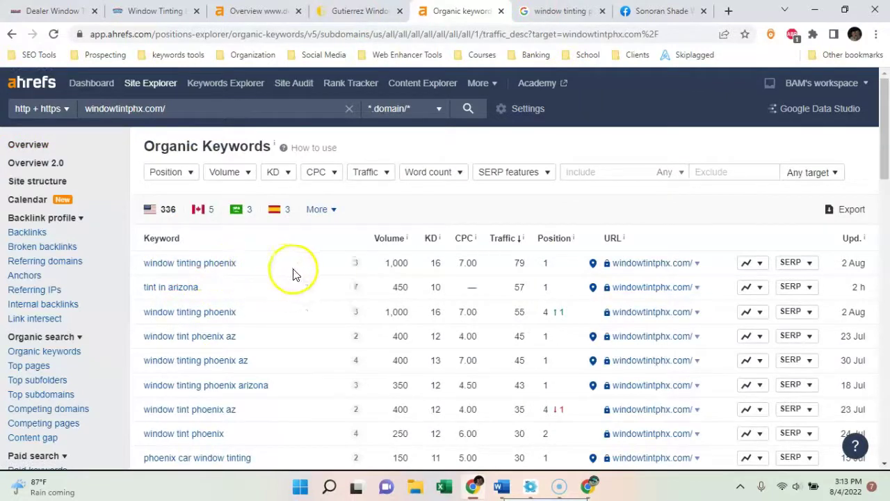
{"action": "left_click", "coordinate": [432, 206]}
{"action": "scroll", "coordinate": [354, 309], "scroll_direction": "down", "scroll_amount": 1}
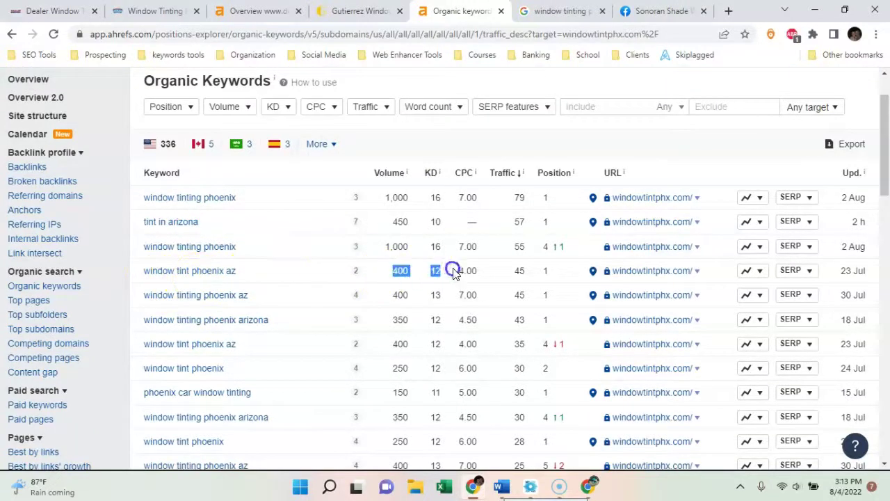
{"action": "scroll", "coordinate": [407, 294], "scroll_direction": "up", "scroll_amount": 1}
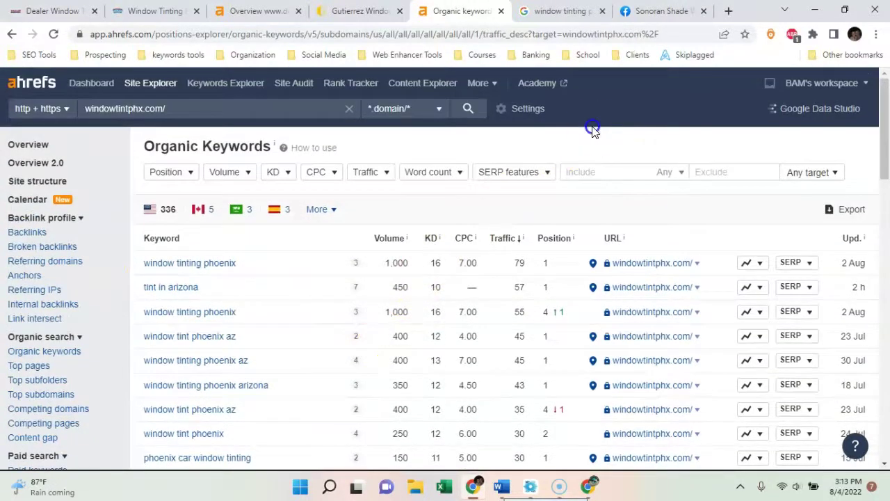
After a look at the Gutierrez home page, list dealertinting.com's organic keywords and highlight "window tinting near me" and its traffic value
{"action": "left_click", "coordinate": [355, 10]}
{"action": "scroll", "coordinate": [457, 258], "scroll_direction": "down", "scroll_amount": 3}
{"action": "scroll", "coordinate": [450, 319], "scroll_direction": "up", "scroll_amount": 3}
{"action": "left_click", "coordinate": [254, 11]}
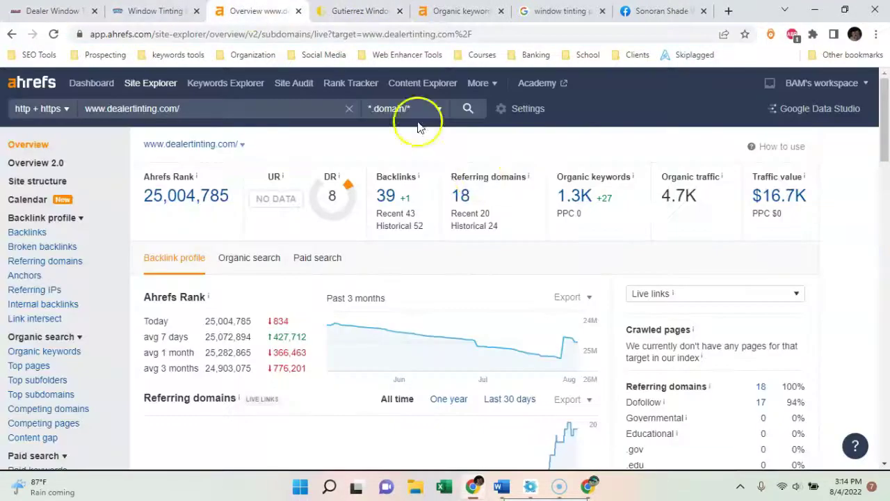
{"action": "left_click", "coordinate": [560, 196]}
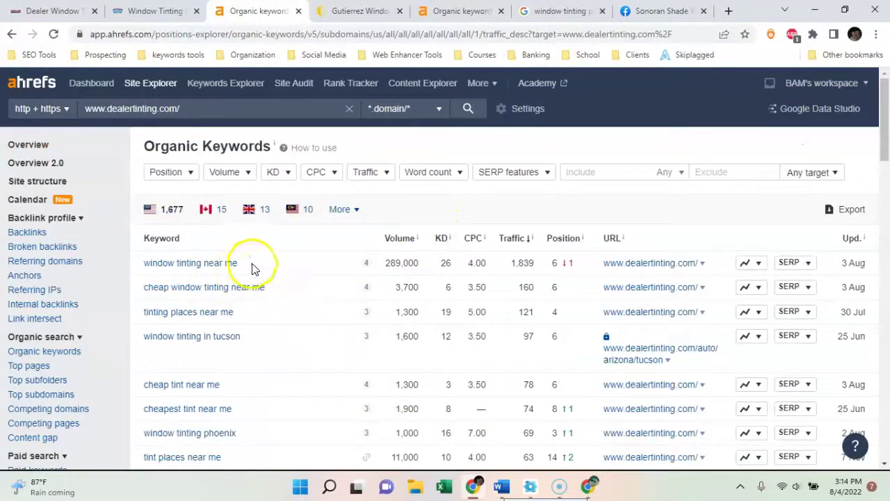
{"action": "left_click_drag", "start_coordinate": [252, 264], "coordinate": [137, 266]}
{"action": "left_click", "coordinate": [412, 212]}
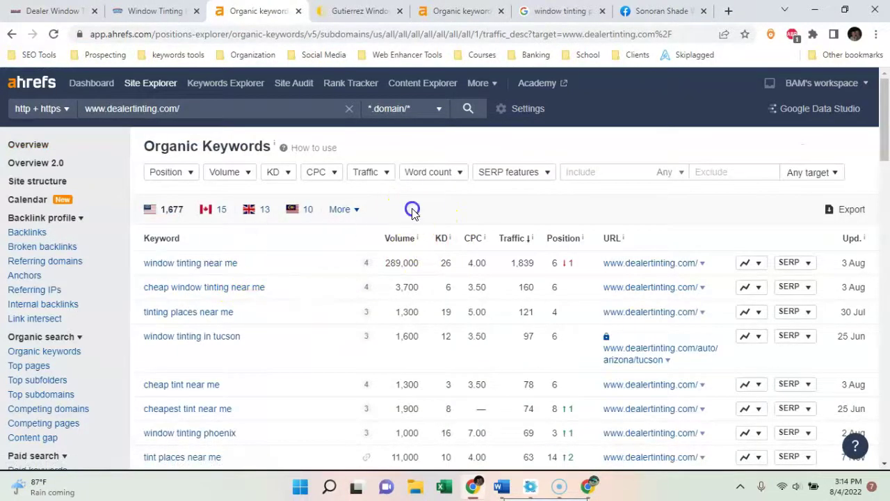
{"action": "left_click_drag", "start_coordinate": [502, 264], "coordinate": [537, 268]}
{"action": "left_click", "coordinate": [543, 211]}
Search Google for "window tinting near me" in a new tab, inserting "tinting" into the initial "window near me" query
{"action": "left_click", "coordinate": [729, 10]}
{"action": "type", "text": "wind"}
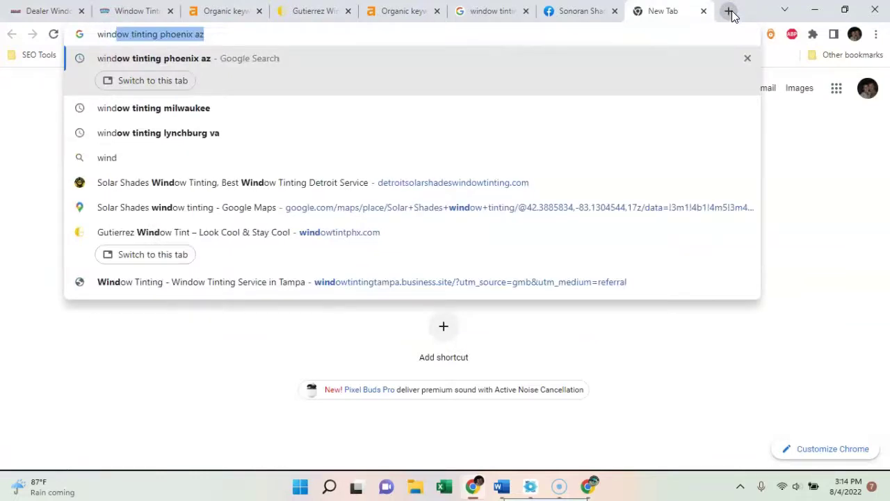
{"action": "type", "text": "ows"}
{"action": "key", "text": "BackSpace"}
{"action": "key", "text": "BackSpace"}
{"action": "key", "text": "BackSpace"}
{"action": "type", "text": "ow near me"}
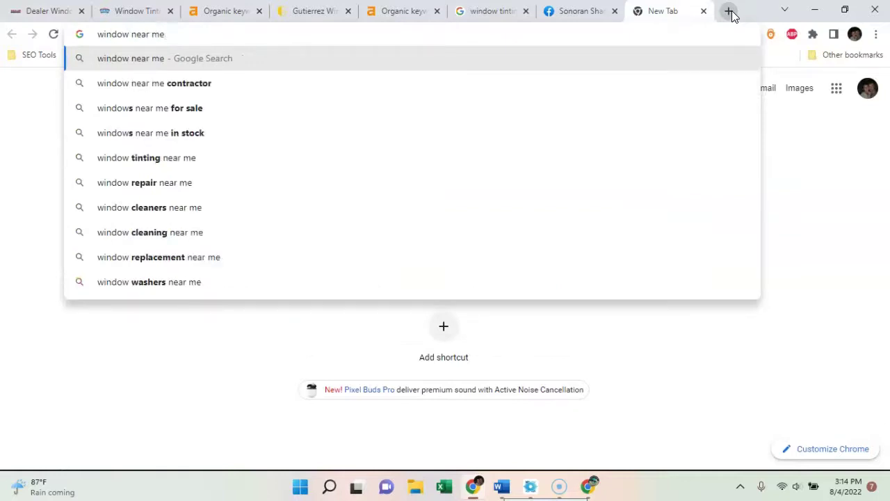
{"action": "key", "text": "Return"}
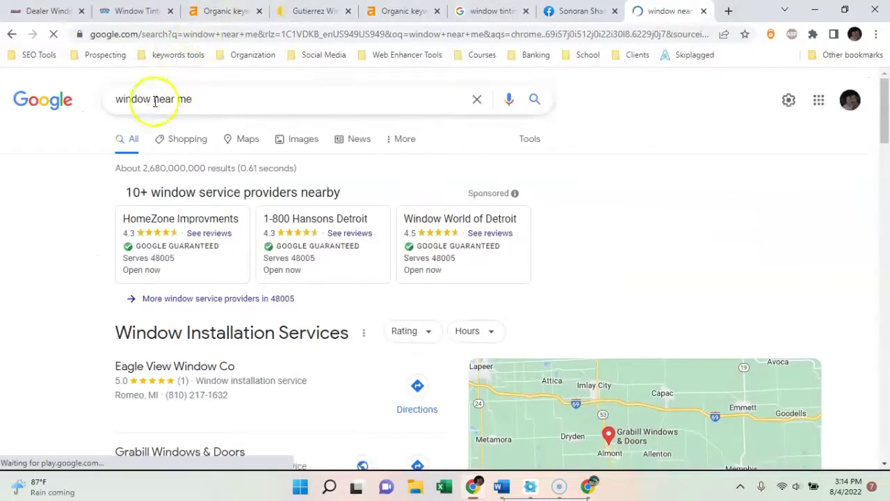
{"action": "left_click", "coordinate": [153, 99]}
{"action": "type", "text": "tintin"}
{"action": "type", "text": "g"}
{"action": "key", "text": "Return"}
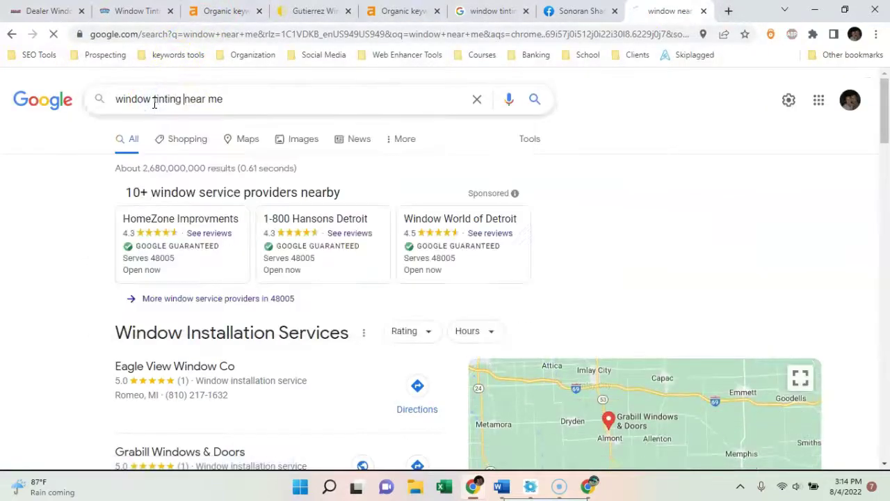
Expand the local window tinting listings to all businesses, look through them, and return to the main search results
{"action": "scroll", "coordinate": [132, 244], "scroll_direction": "down", "scroll_amount": 1}
{"action": "scroll", "coordinate": [132, 243], "scroll_direction": "down", "scroll_amount": 1}
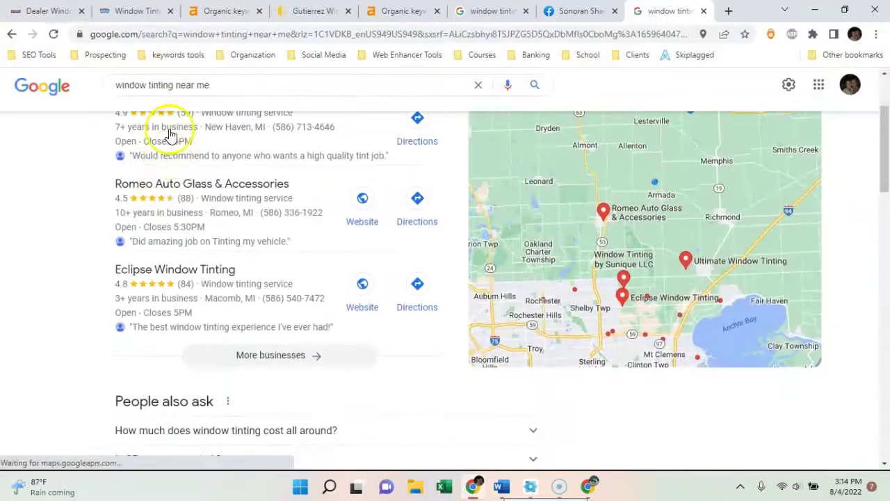
{"action": "left_click", "coordinate": [290, 361]}
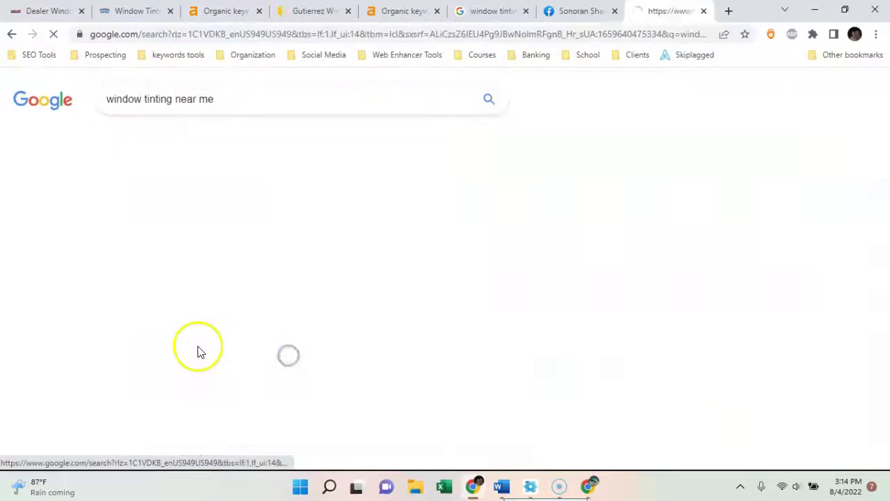
{"action": "scroll", "coordinate": [184, 351], "scroll_direction": "down", "scroll_amount": 5}
{"action": "scroll", "coordinate": [181, 354], "scroll_direction": "down", "scroll_amount": 10}
{"action": "scroll", "coordinate": [181, 354], "scroll_direction": "up", "scroll_amount": 8}
{"action": "scroll", "coordinate": [181, 353], "scroll_direction": "up", "scroll_amount": 3}
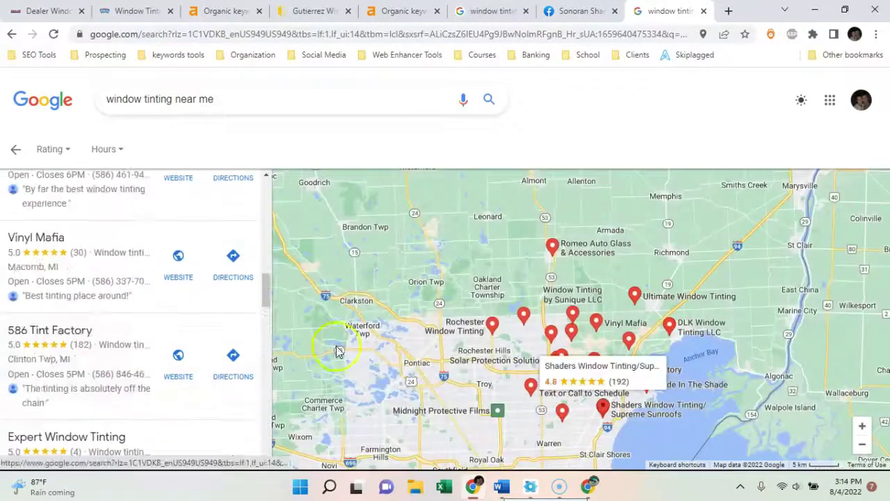
{"action": "scroll", "coordinate": [386, 333], "scroll_direction": "up", "scroll_amount": 3}
{"action": "key", "text": "alt+Left"}
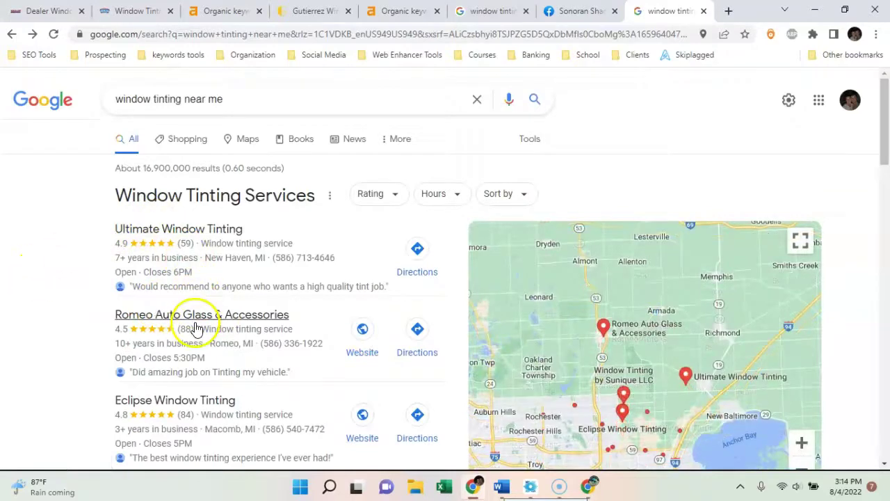
Replace "near me" in the Google query with "detoit" and run the search
{"action": "left_click_drag", "start_coordinate": [247, 97], "coordinate": [183, 99]}
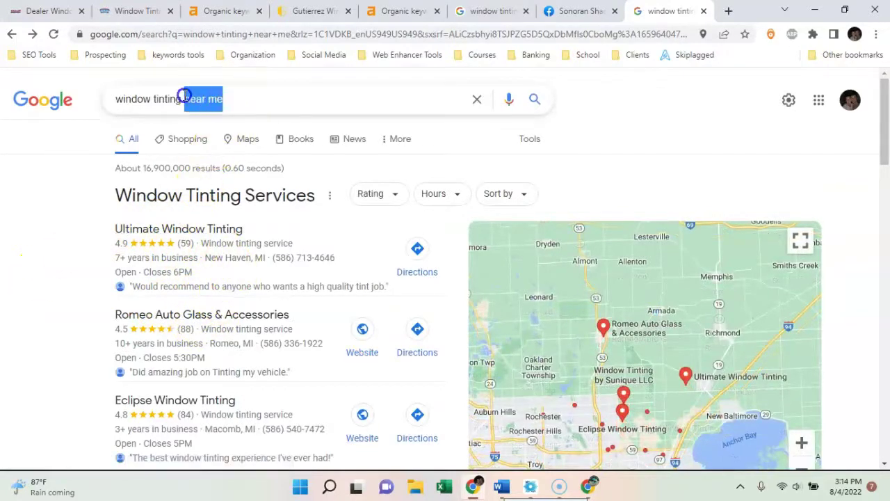
{"action": "type", "text": "fe"}
{"action": "key", "text": "BackSpace"}
{"action": "key", "text": "BackSpace"}
{"action": "type", "text": "detoit"}
{"action": "key", "text": "Return"}
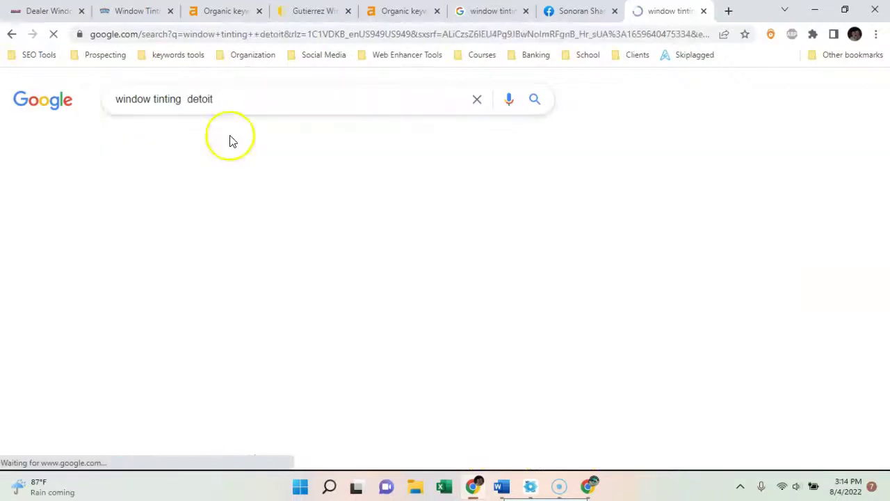
Look over the local listings for window tinting in Detroit and highlight the city and the whole search query
{"action": "left_click", "coordinate": [299, 197]}
{"action": "scroll", "coordinate": [175, 264], "scroll_direction": "down", "scroll_amount": 1}
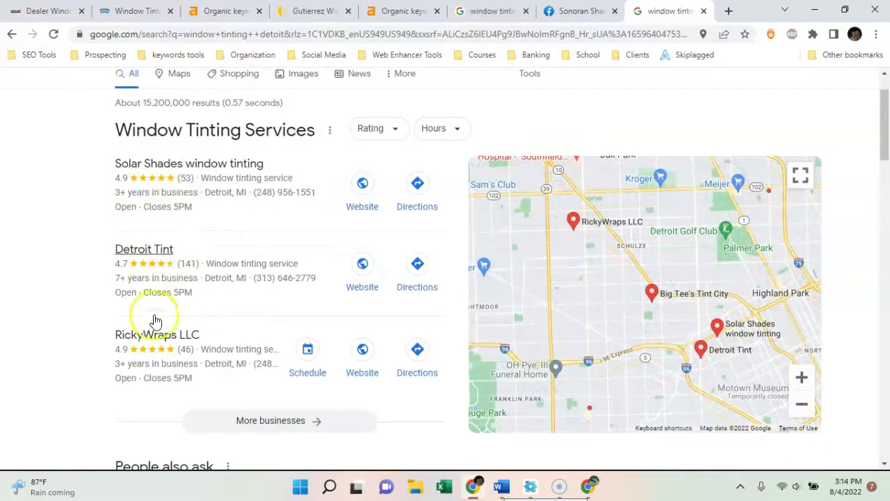
{"action": "left_click", "coordinate": [158, 357]}
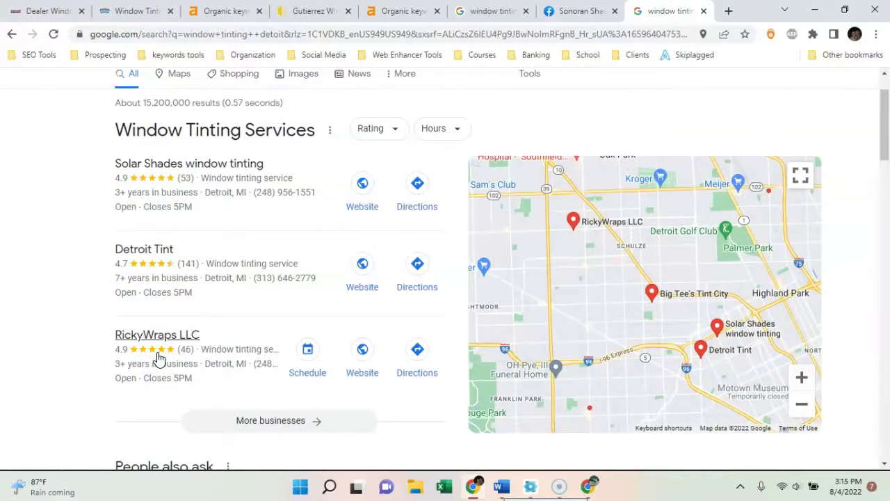
{"action": "scroll", "coordinate": [123, 358], "scroll_direction": "up", "scroll_amount": 2}
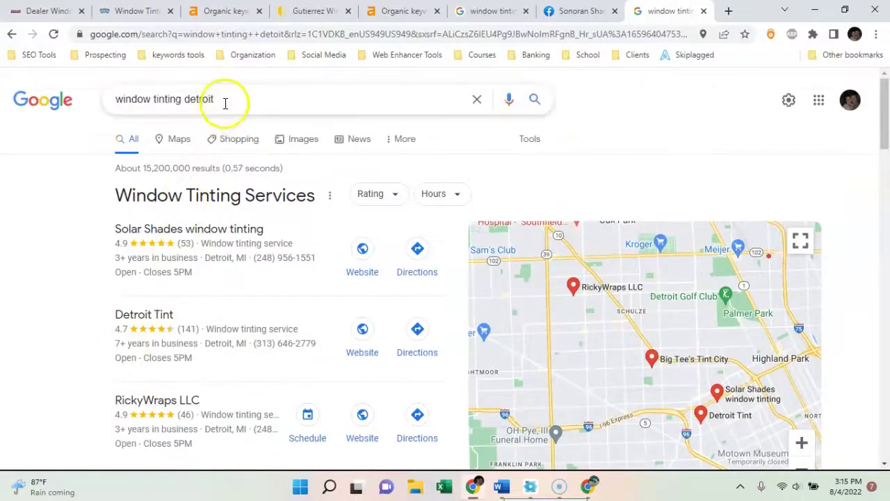
{"action": "left_click_drag", "start_coordinate": [223, 101], "coordinate": [179, 100]}
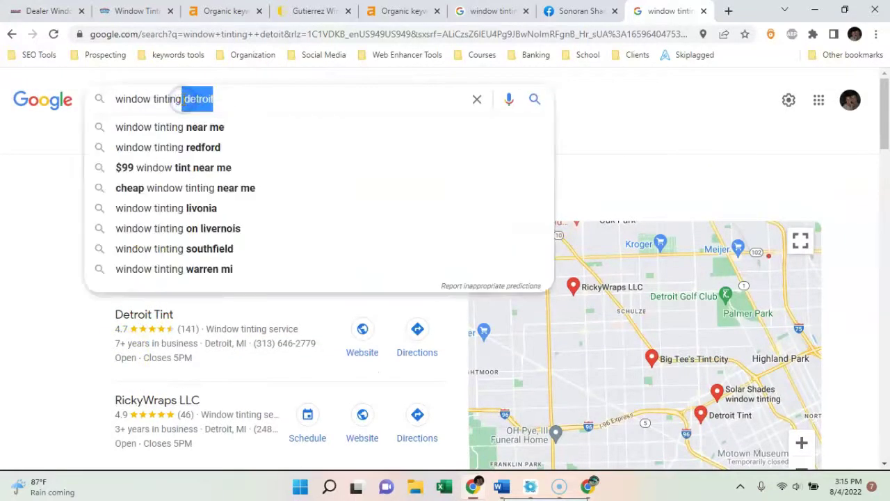
{"action": "left_click", "coordinate": [44, 202]}
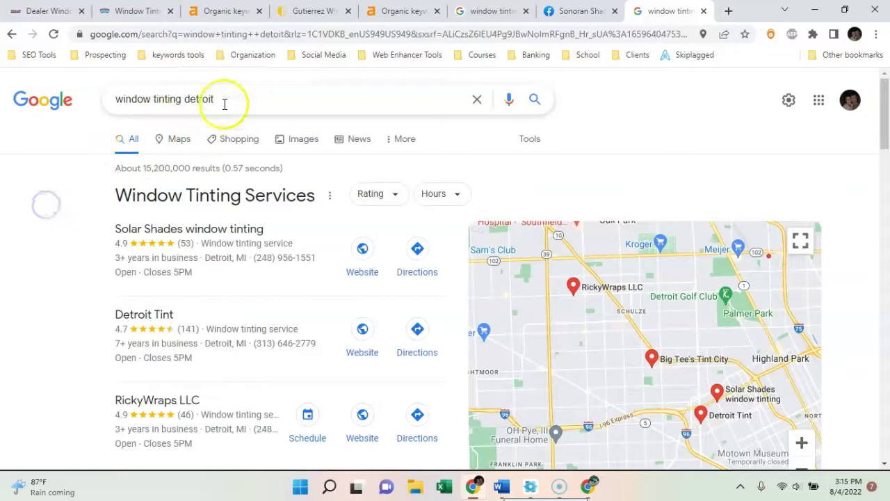
{"action": "left_click_drag", "start_coordinate": [235, 97], "coordinate": [99, 97]}
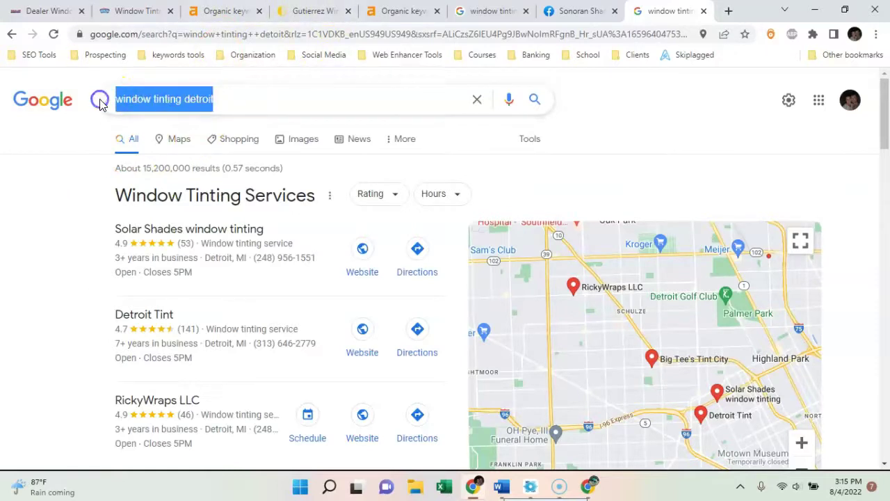
Return to dealertinting.com's organic keywords and highlight the keyword "window tinting phoenix"
{"action": "left_click", "coordinate": [224, 11]}
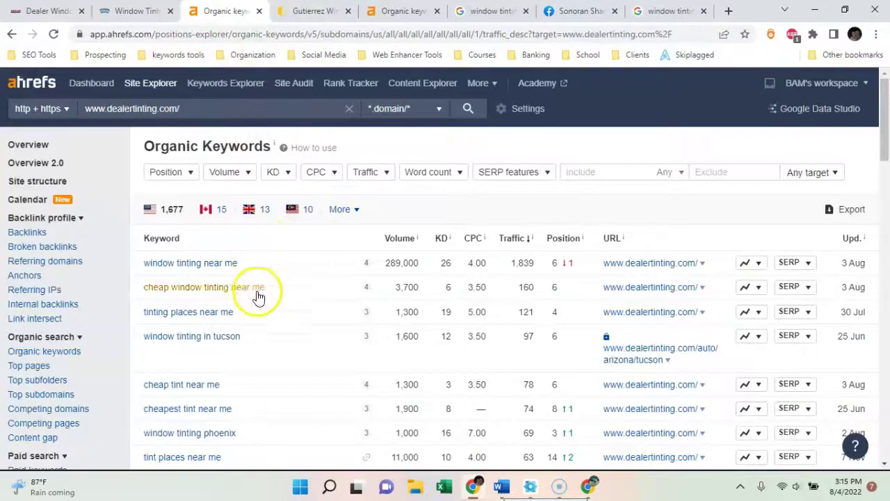
{"action": "scroll", "coordinate": [258, 341], "scroll_direction": "down", "scroll_amount": 2}
{"action": "left_click_drag", "start_coordinate": [254, 302], "coordinate": [138, 306]}
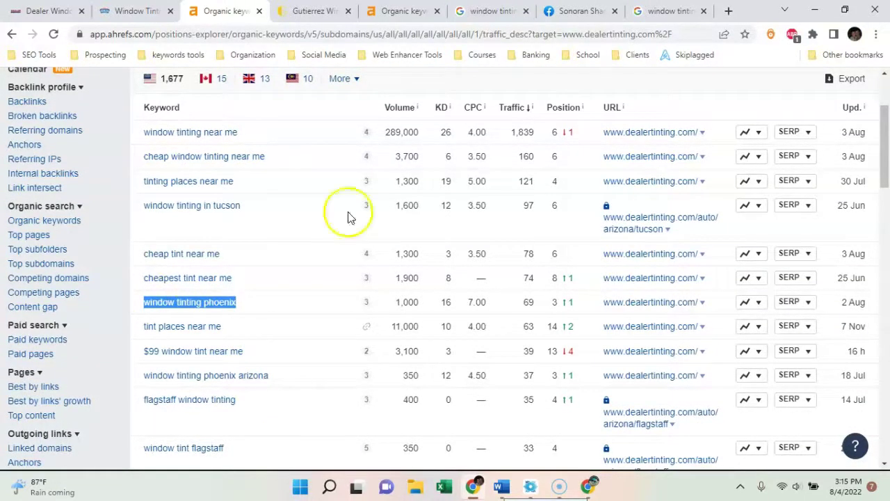
Go back to the Detroit window tinting results and highlight the local business listings from Solar Shades to RickyWraps
{"action": "left_click", "coordinate": [661, 10]}
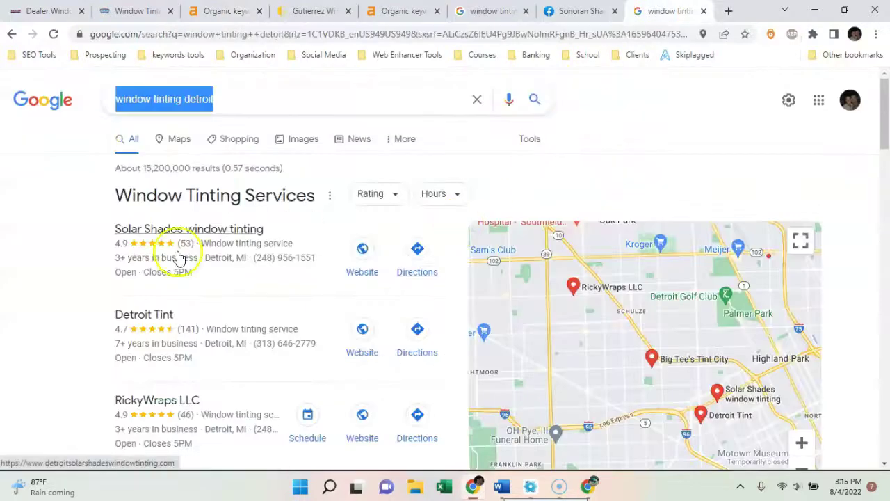
{"action": "left_click", "coordinate": [60, 258]}
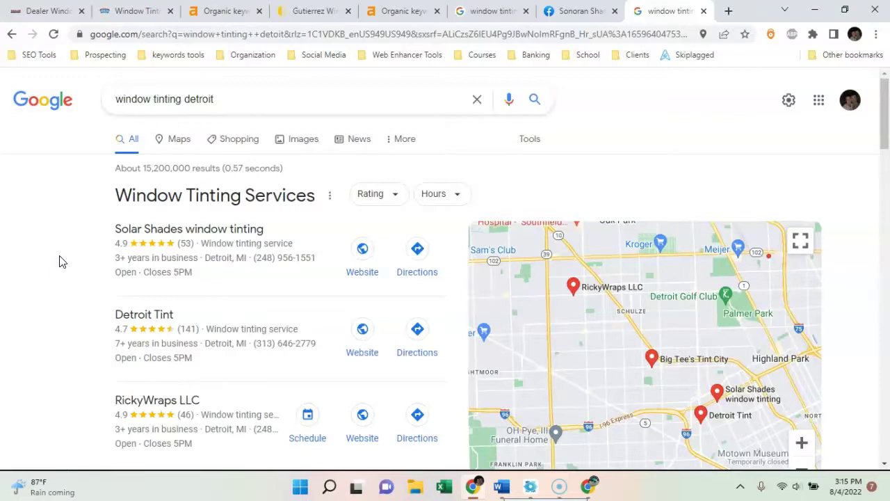
{"action": "left_click_drag", "start_coordinate": [88, 232], "coordinate": [179, 397]}
{"action": "left_click", "coordinate": [80, 353]}
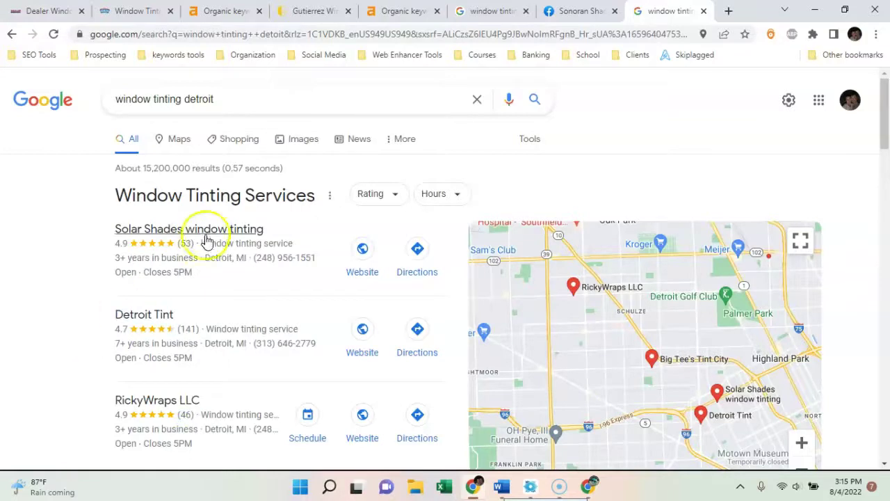
{"action": "left_click", "coordinate": [254, 102]}
{"action": "left_click", "coordinate": [35, 308]}
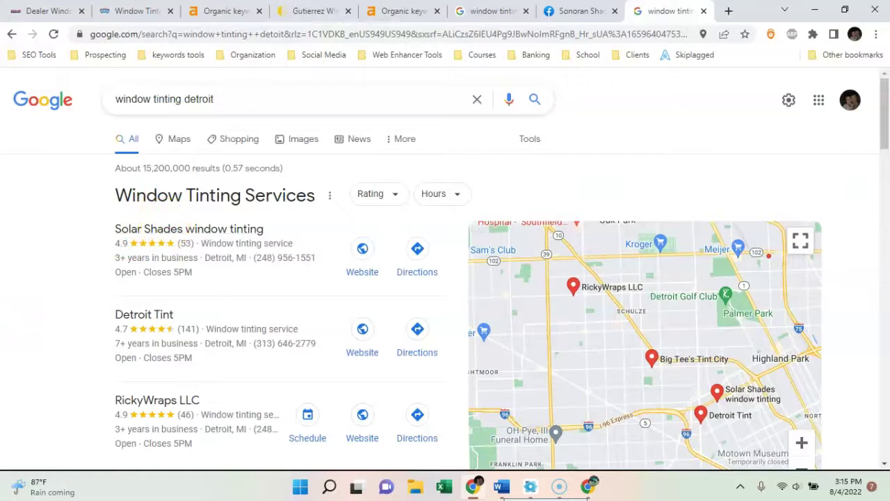
Switch to the organic keywords report for windowtintphx.com and go back to its Ahrefs overview
{"action": "left_click", "coordinate": [221, 11]}
{"action": "key", "text": "ctrl+Tab"}
{"action": "key", "text": "ctrl+Tab"}
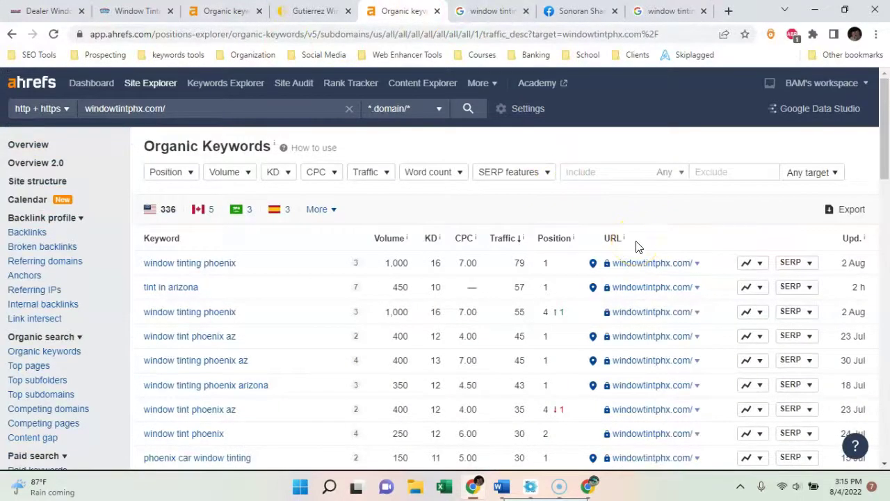
{"action": "key", "text": "alt+Left"}
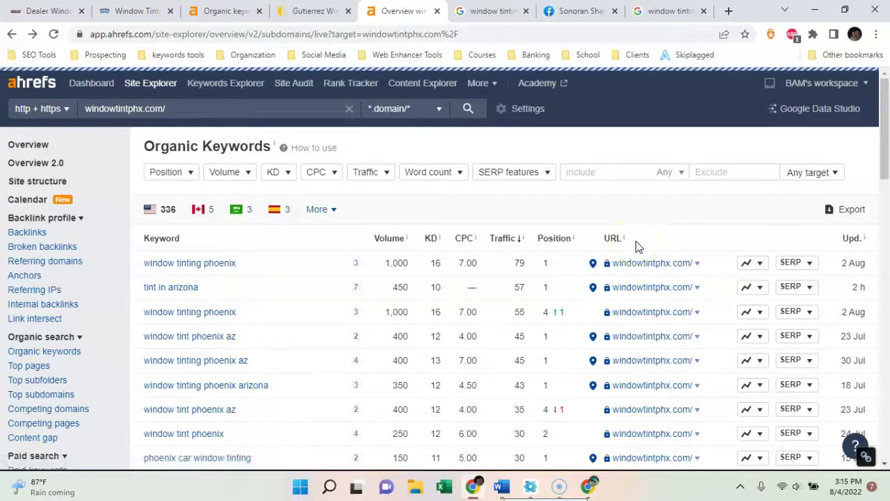